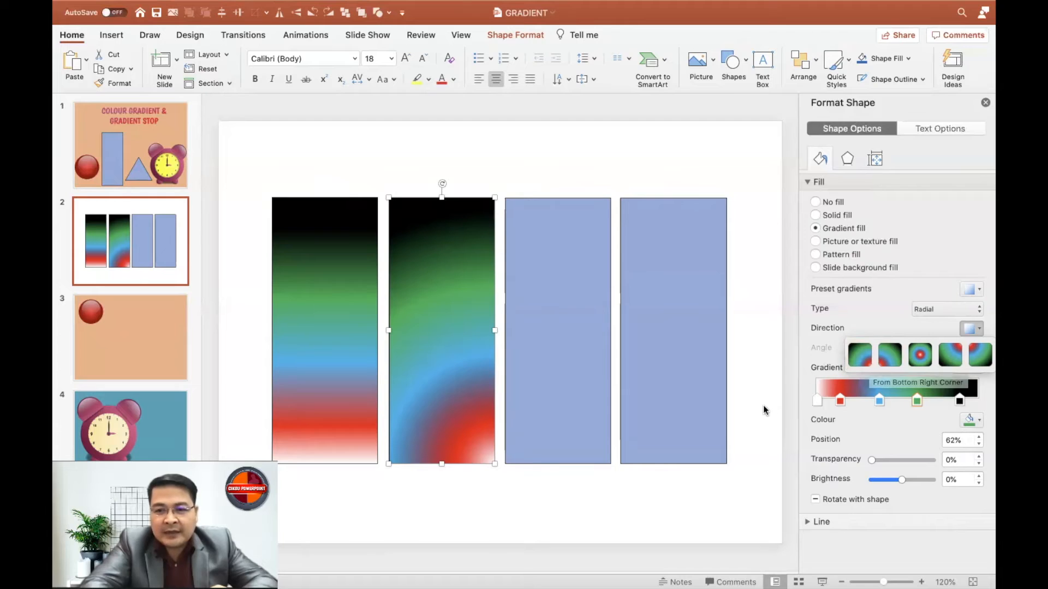
On slide 3, draw a circle about 6.2 cm wide beside the glossy red ball and remove its outline
left_click(761, 406)
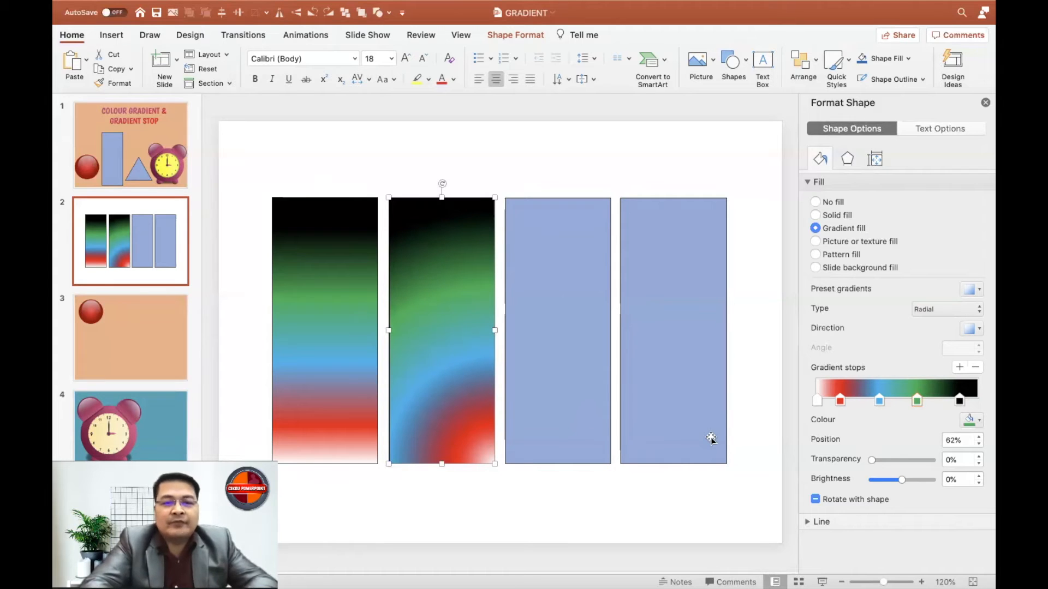
left_click(169, 339)
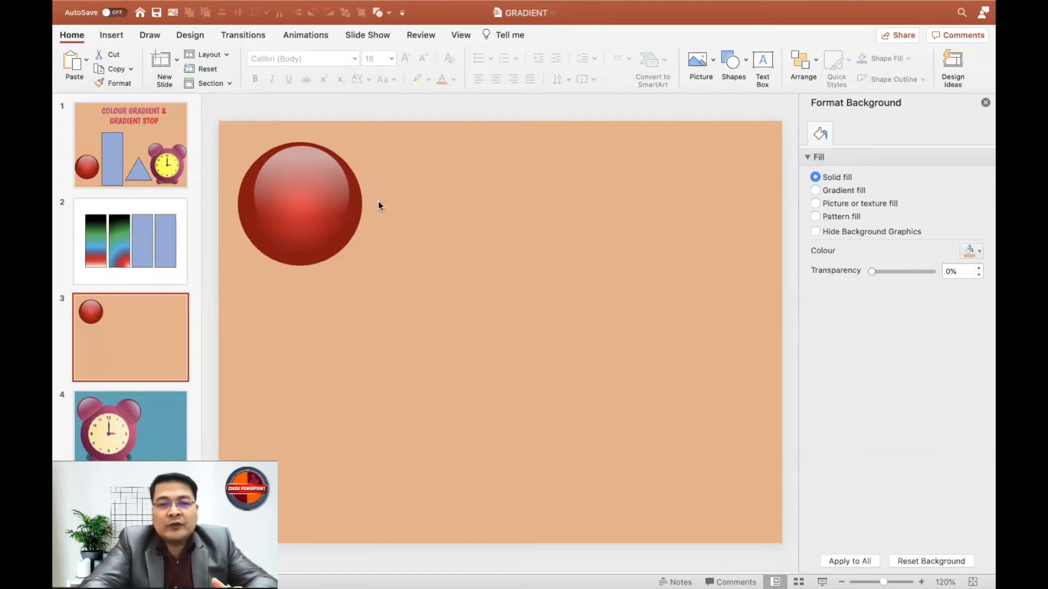
left_click(736, 61)
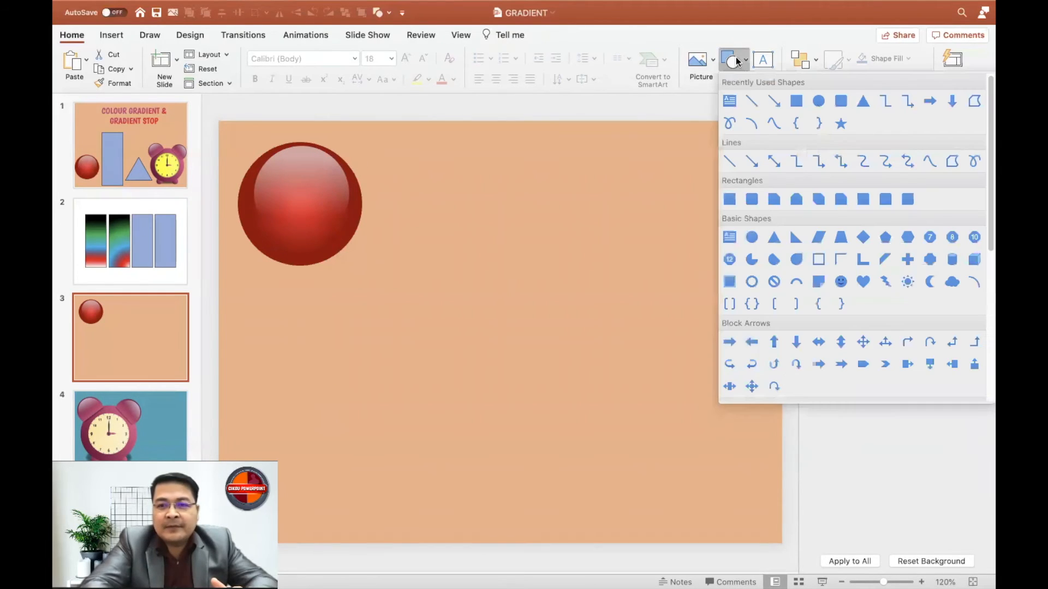
left_click(753, 237)
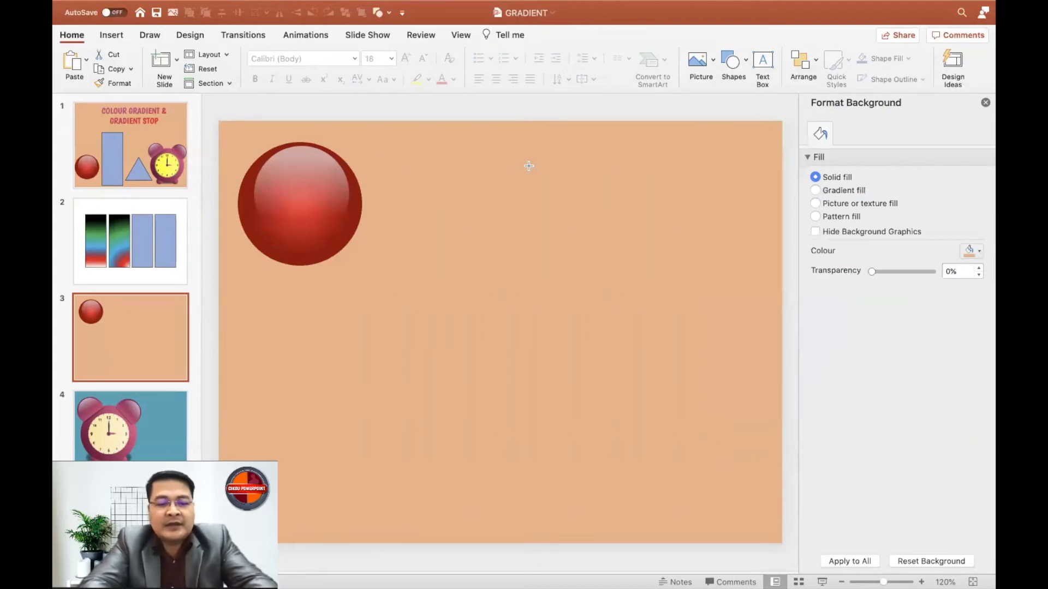
left_click_drag(529, 165, 667, 304)
left_click_drag(611, 254, 537, 264)
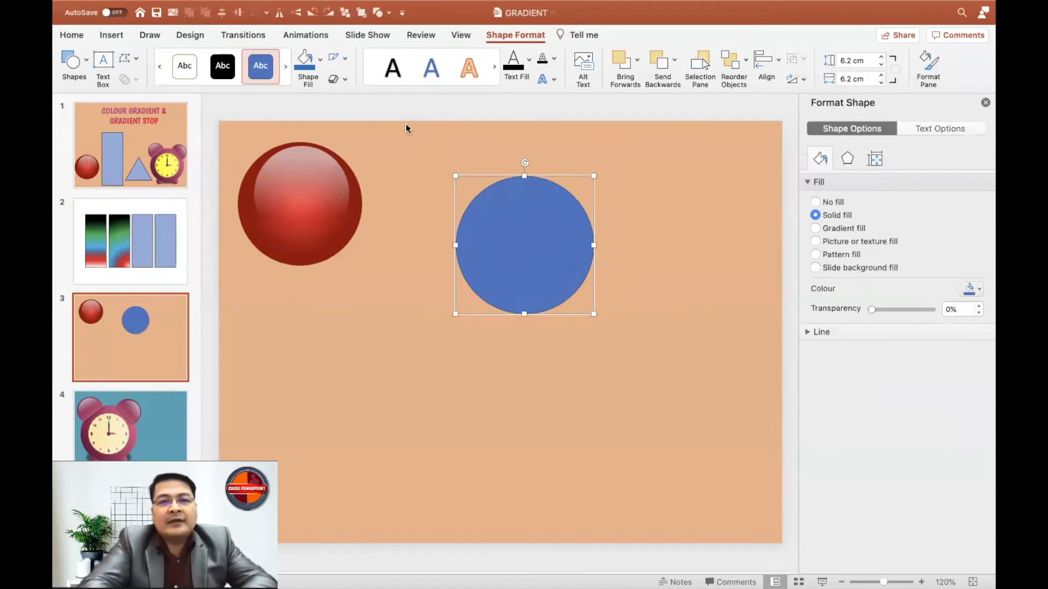
left_click(347, 62)
left_click(350, 84)
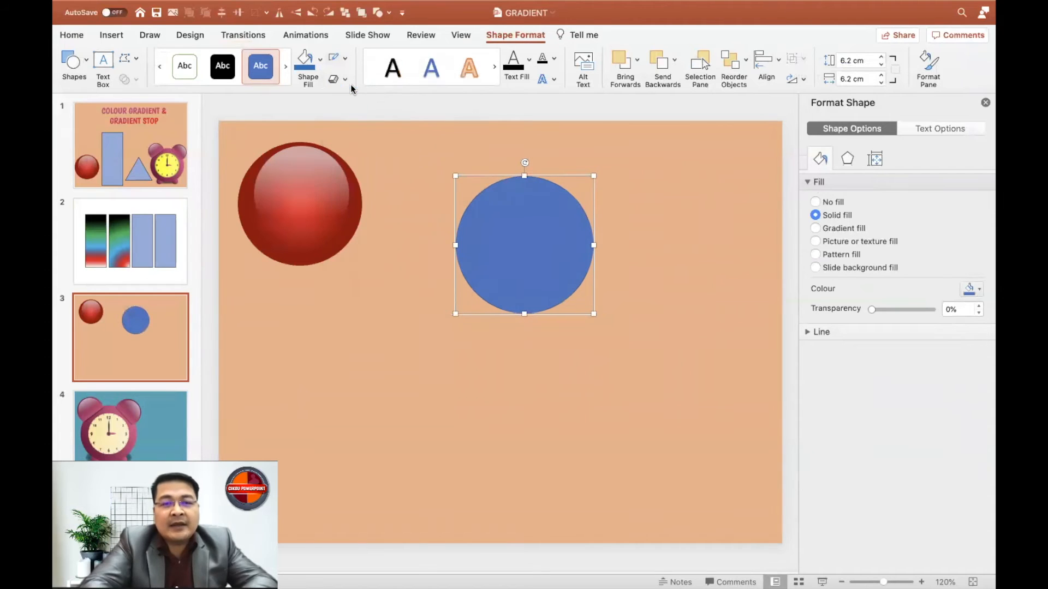
Switch the circle to a gradient fill and delete its white, blue and green gradient stops
left_click(816, 228)
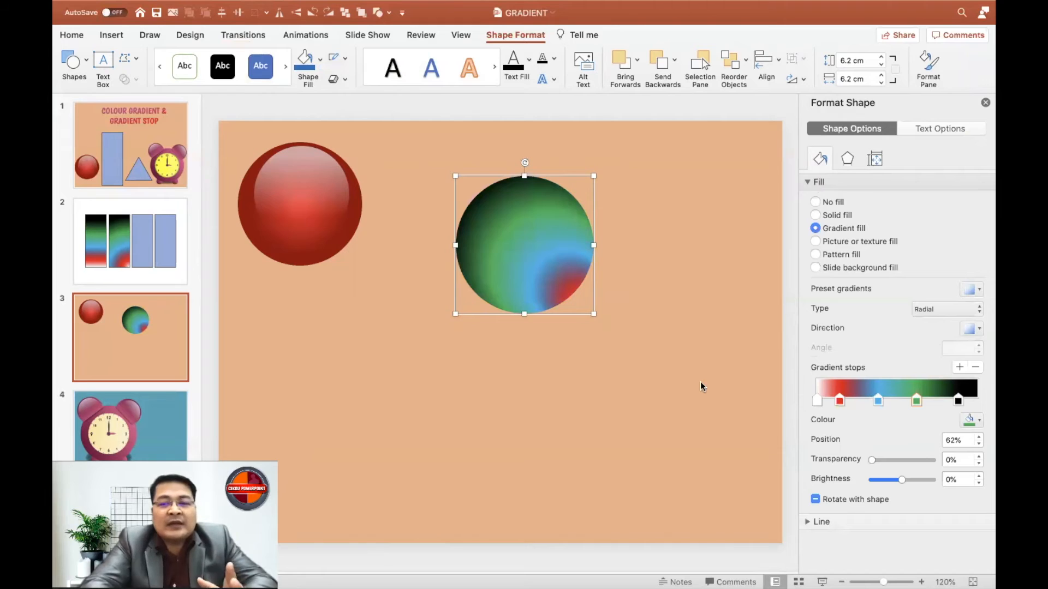
left_click(817, 403)
left_click(976, 368)
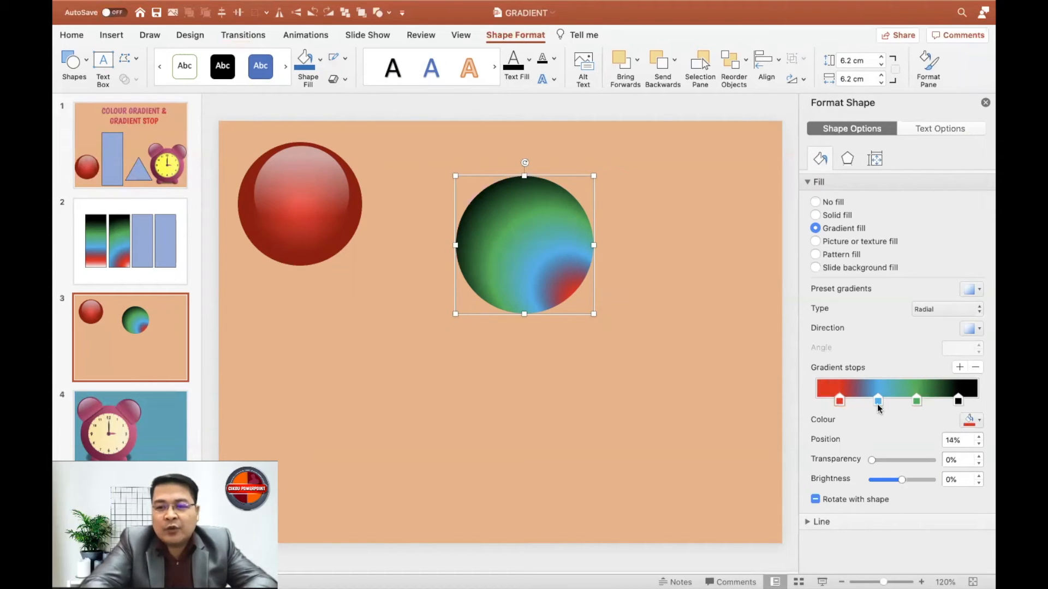
left_click(975, 368)
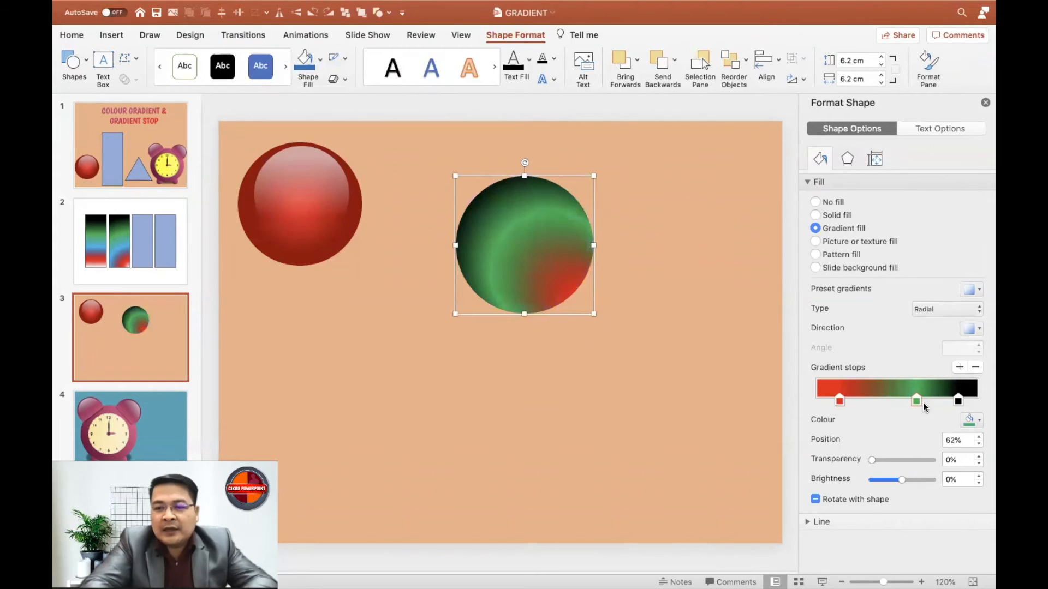
left_click(976, 367)
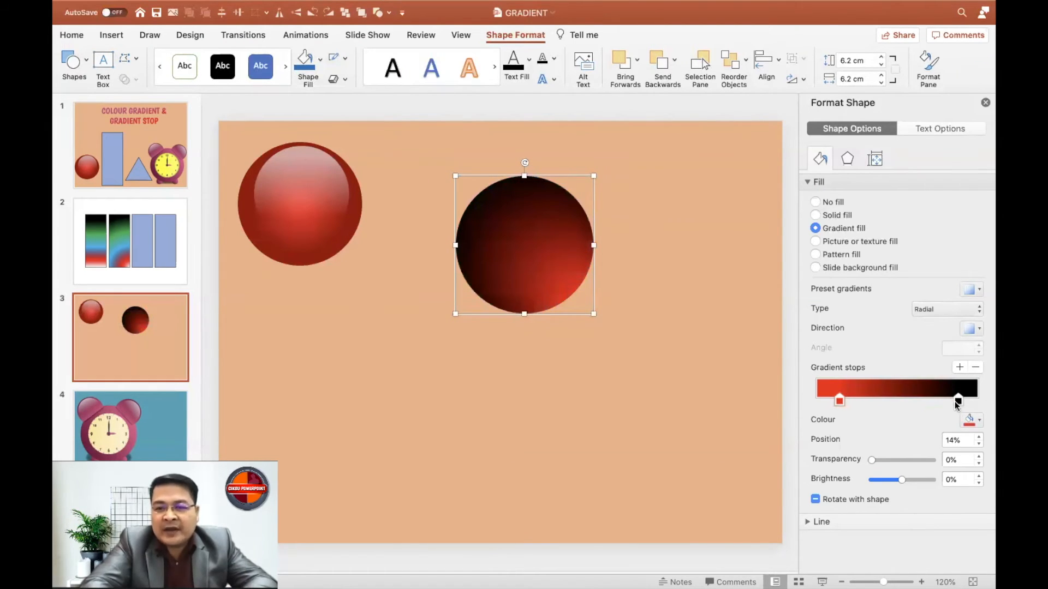
Recolour the circle's black gradient stop to the standard dark red
left_click(958, 400)
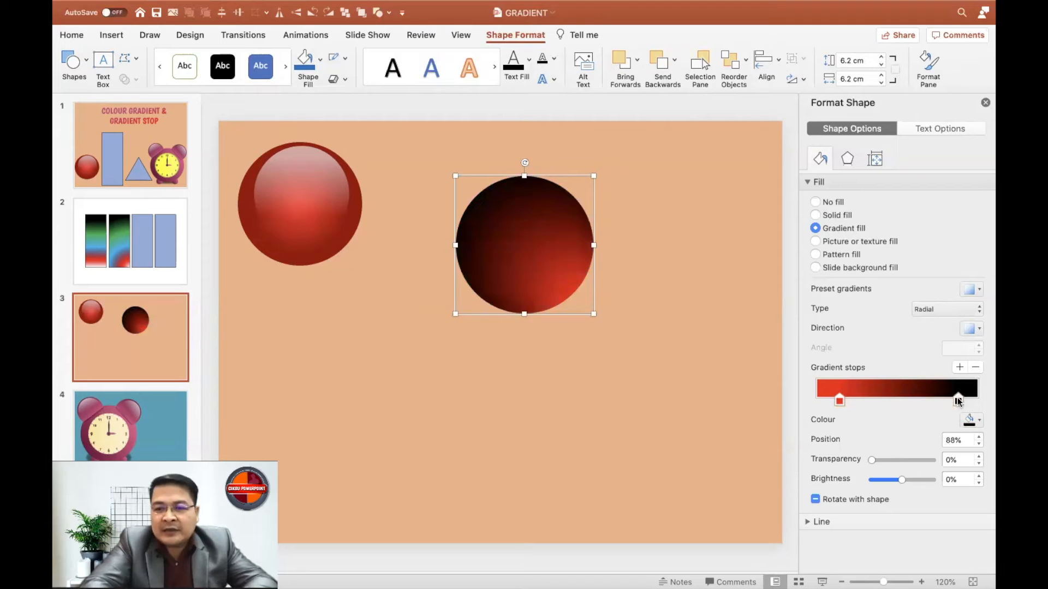
left_click(980, 421)
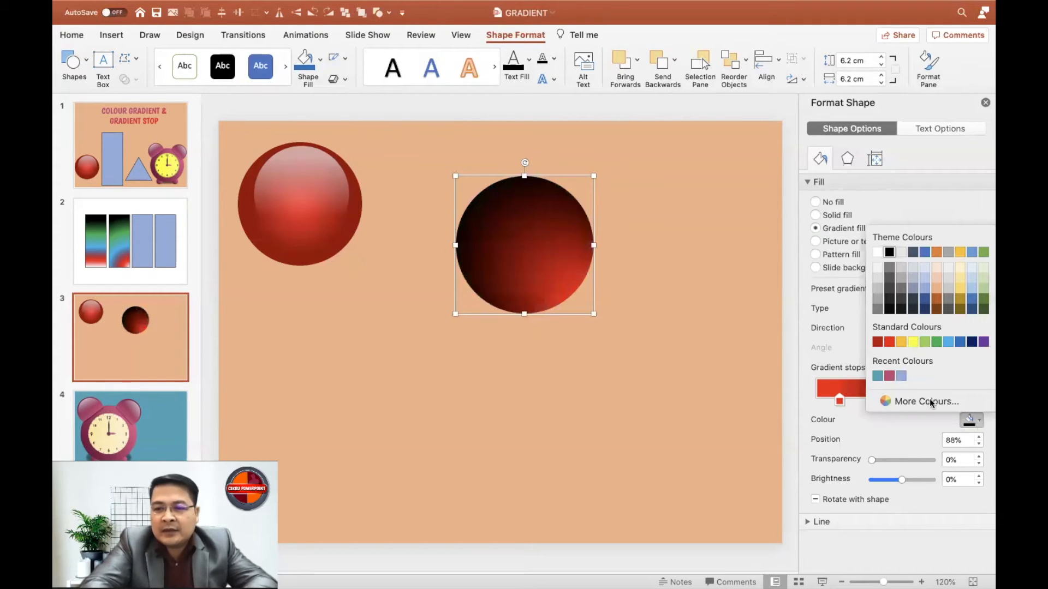
left_click(877, 342)
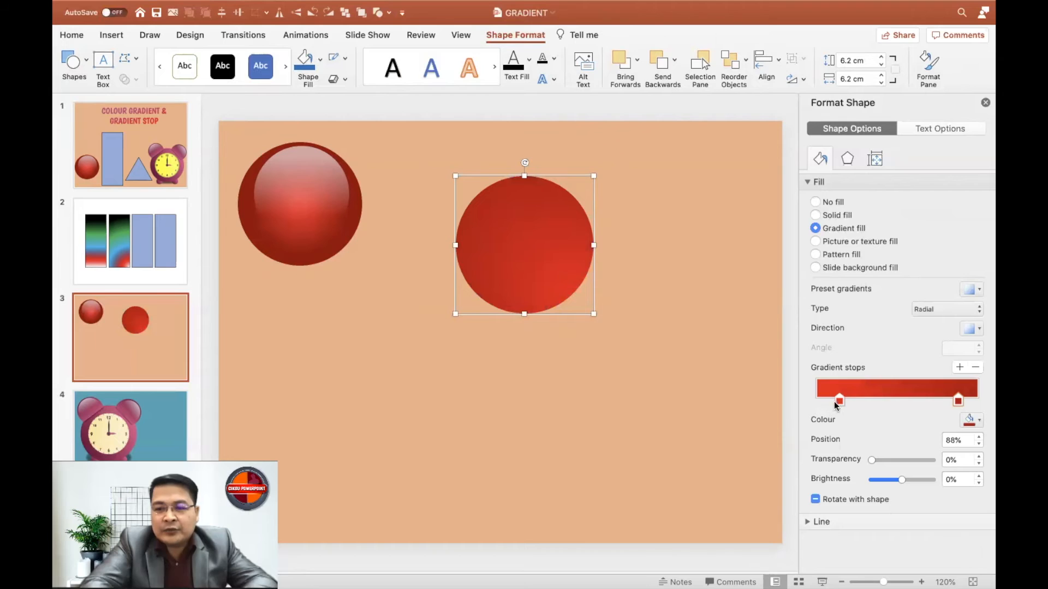
Make the circle's radial gradient spread from the centre, with the dark red stop at 80% and the bright red stop at 2%
left_click(950, 308)
left_click(948, 310)
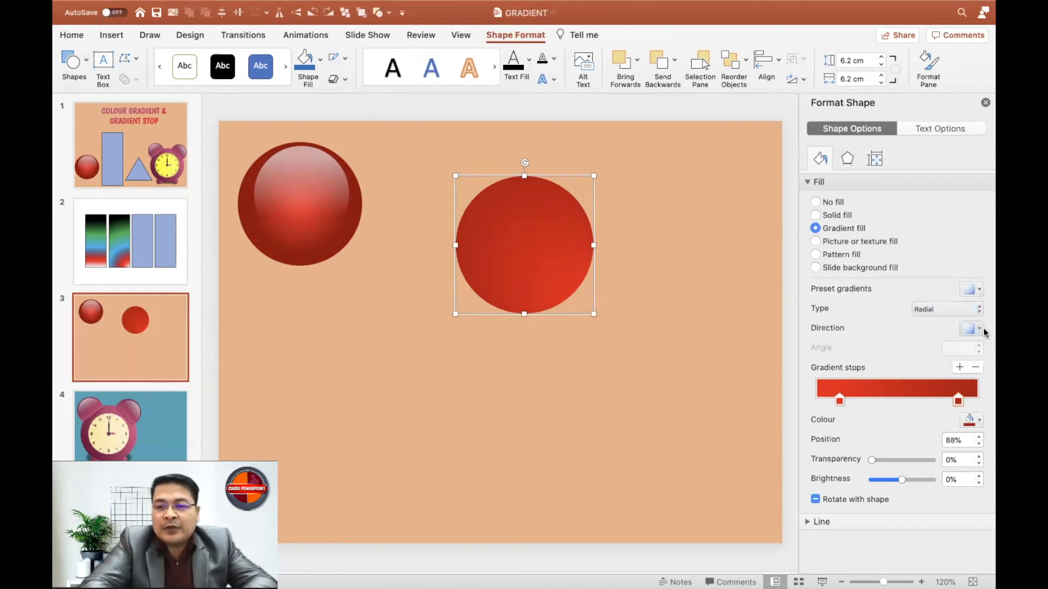
left_click(980, 330)
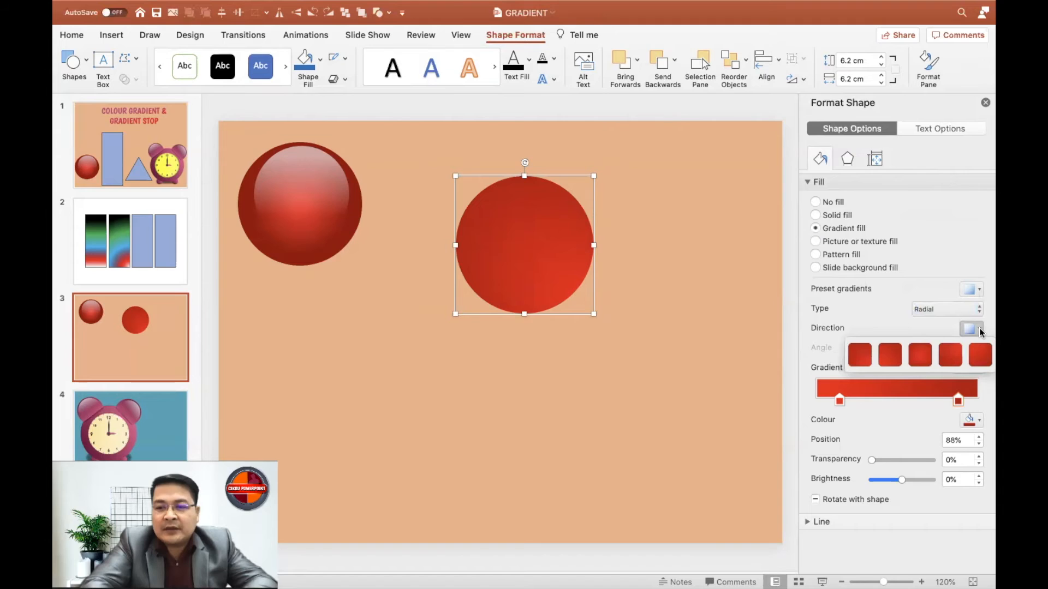
left_click(919, 358)
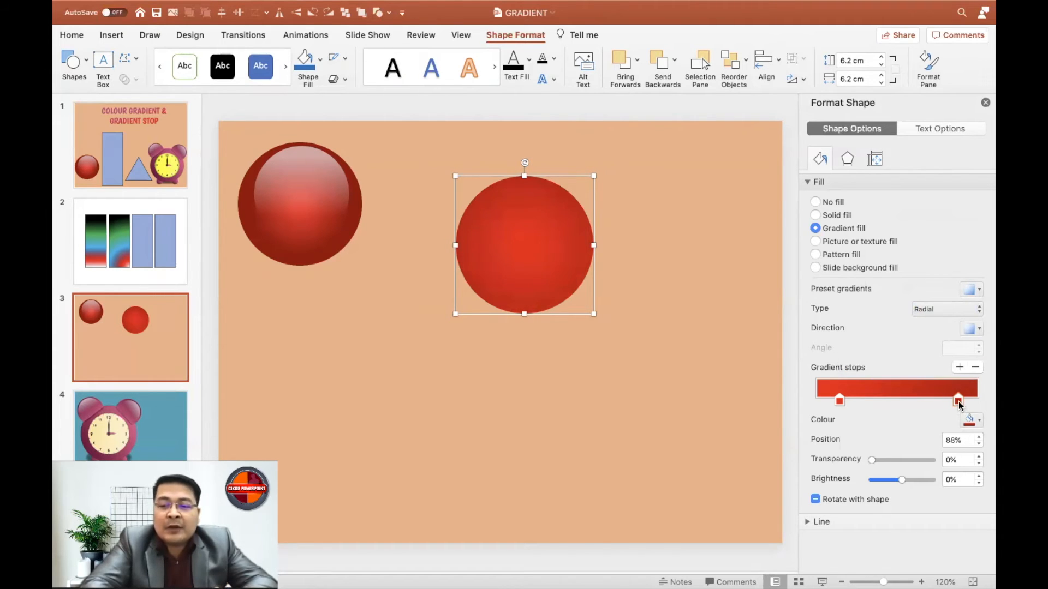
left_click_drag(958, 404, 947, 404)
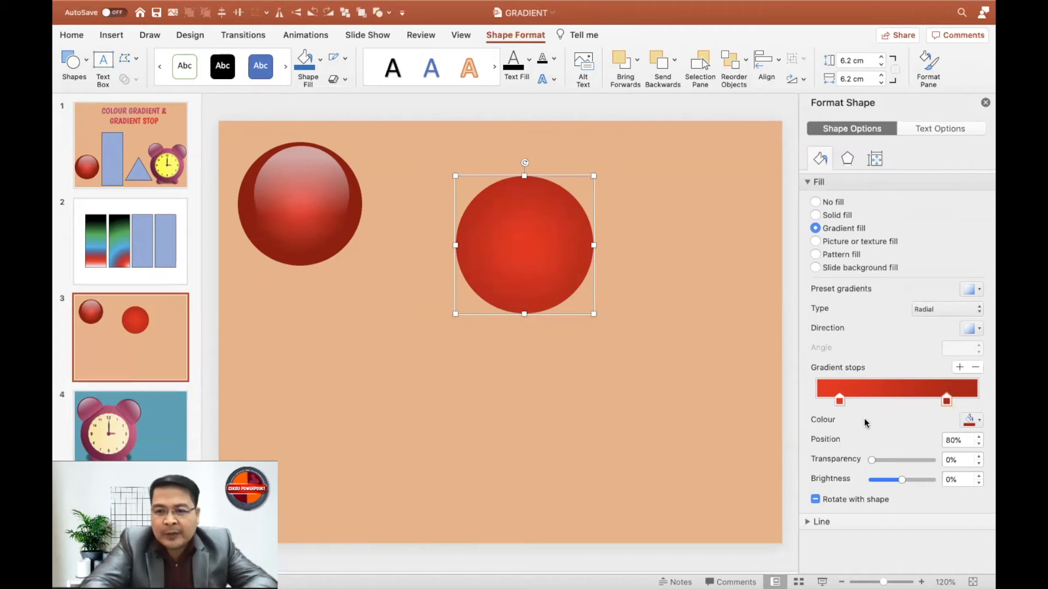
left_click_drag(840, 404, 822, 405)
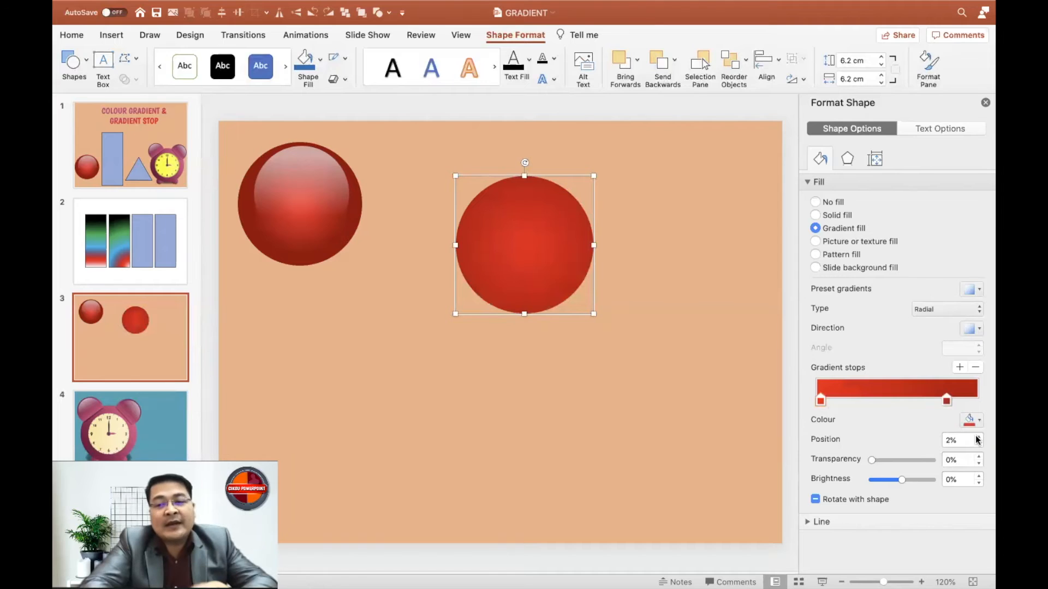
Darken the circle's dark red gradient stop to a brightness of -61%
left_click(946, 403)
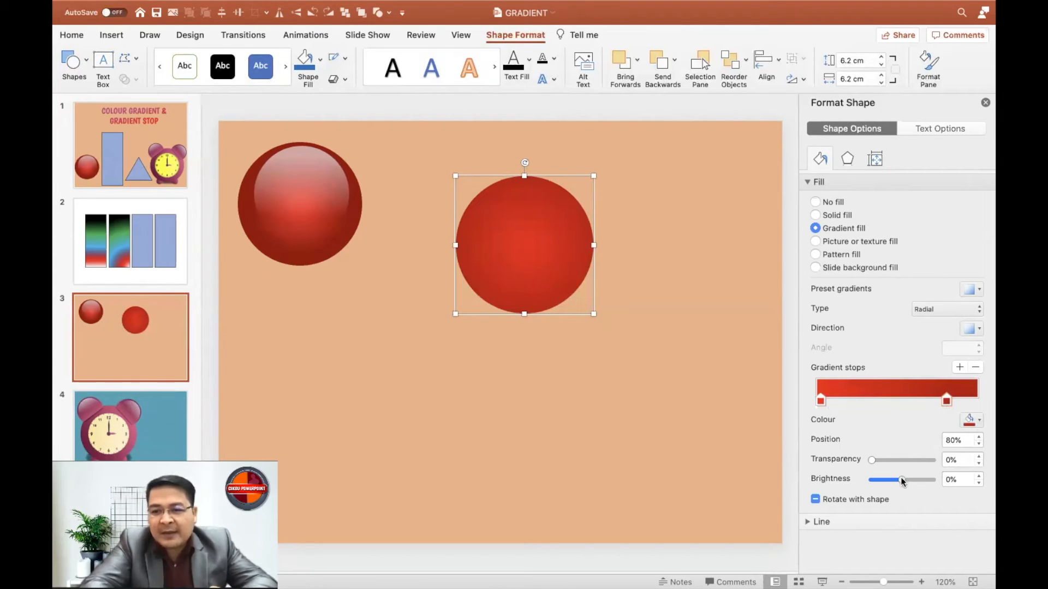
left_click_drag(902, 481, 862, 484)
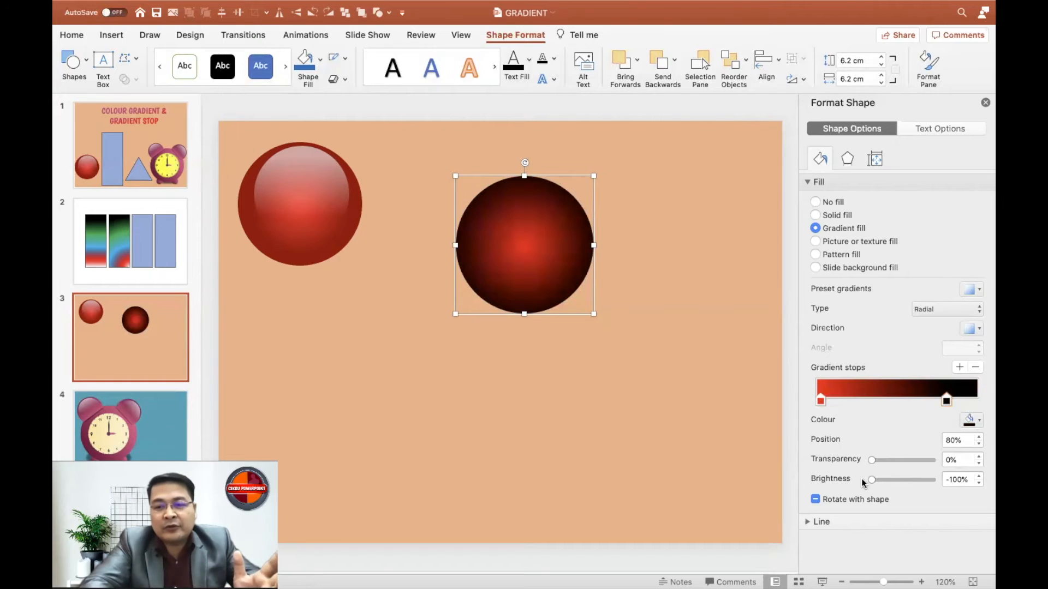
left_click_drag(868, 479, 883, 479)
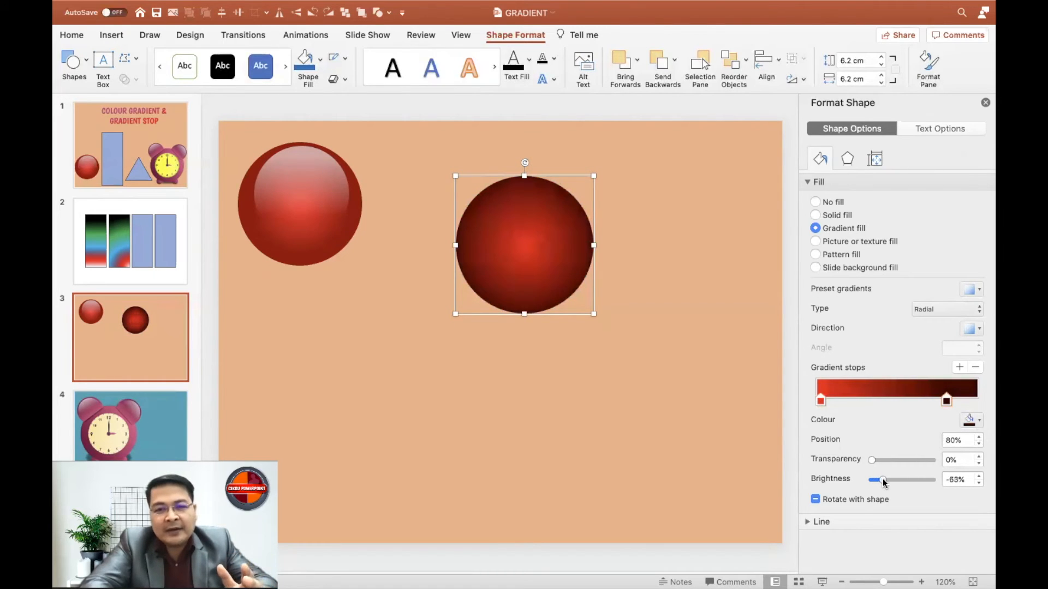
left_click_drag(882, 479, 883, 480)
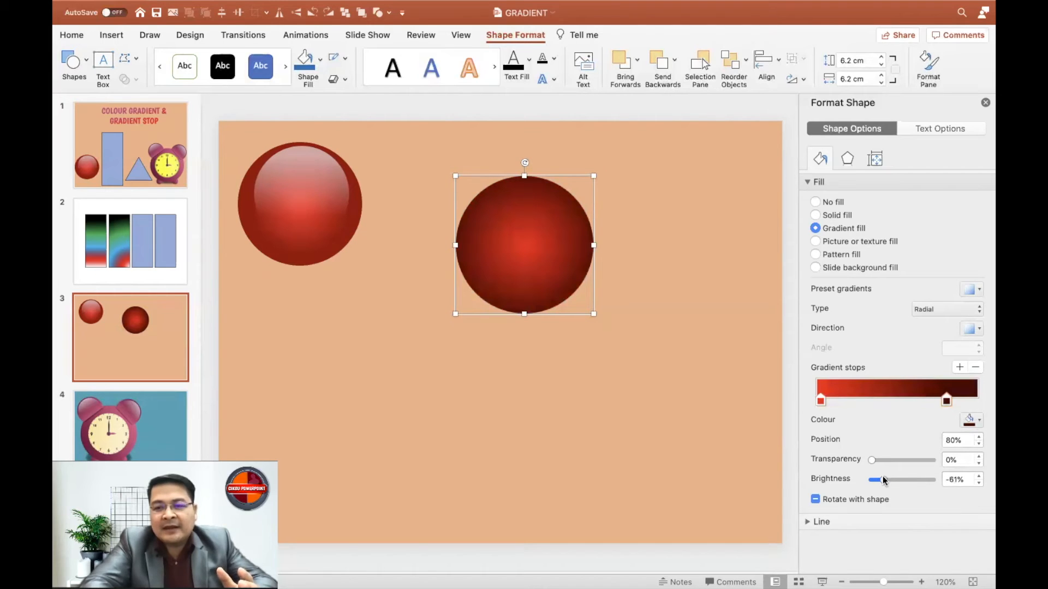
Set the brightness of the circle's bright red centre stop to 13%
left_click(820, 401)
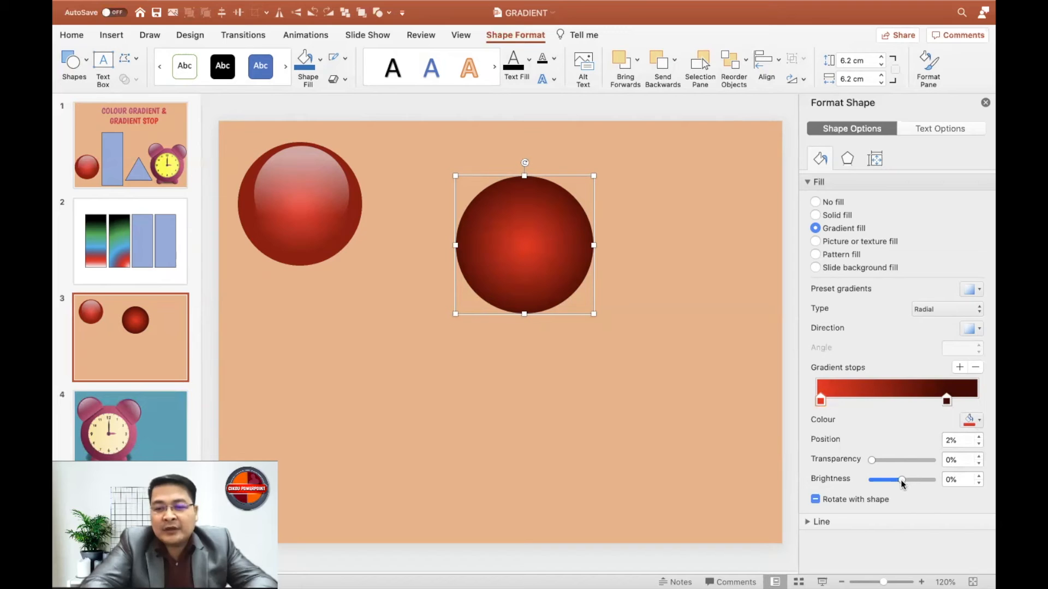
left_click_drag(902, 480, 923, 480)
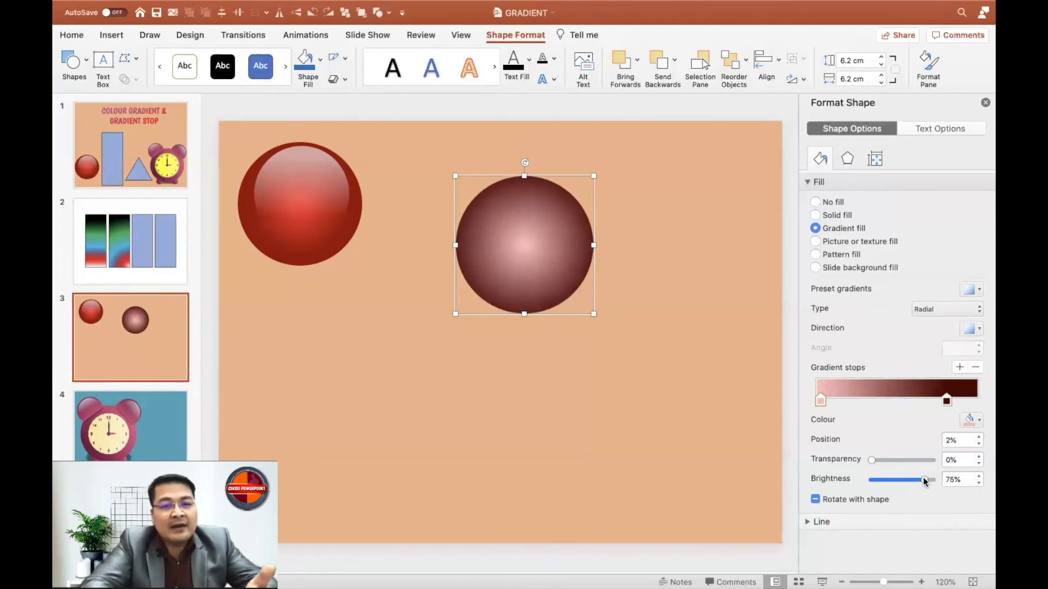
left_click_drag(919, 479, 905, 479)
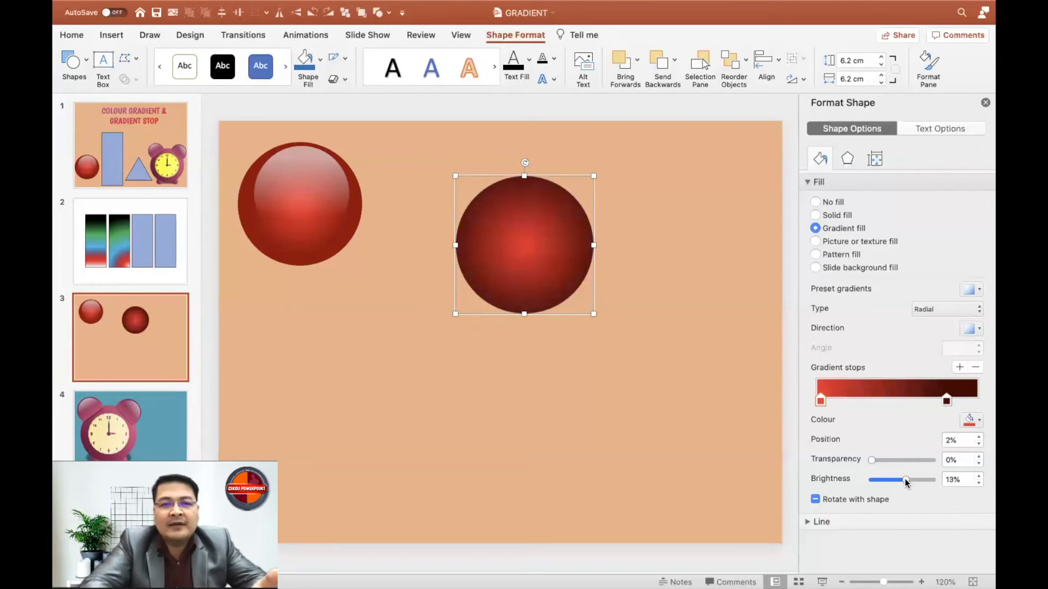
left_click(653, 423)
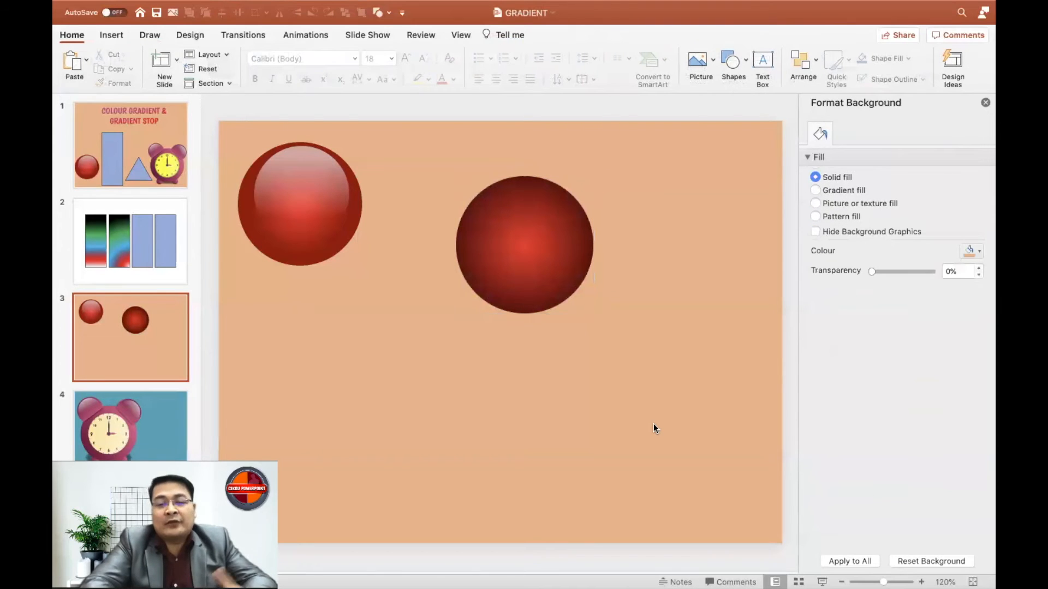
Duplicate the red circle, shrink the copy to about 4.33 cm and centre it horizontally within the upper part of the original
left_click(528, 219)
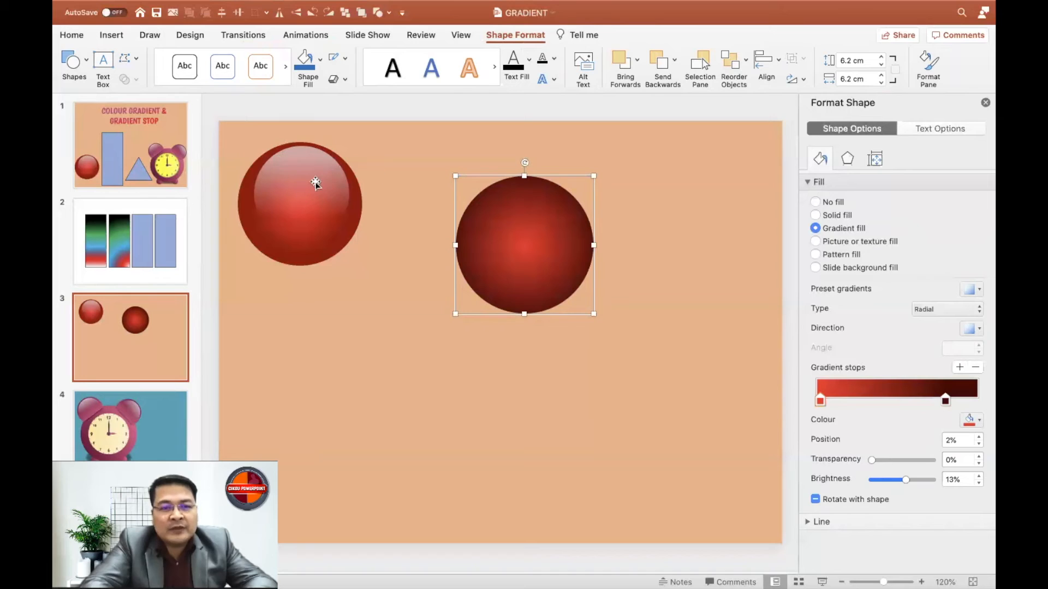
left_click_drag(519, 272, 529, 280)
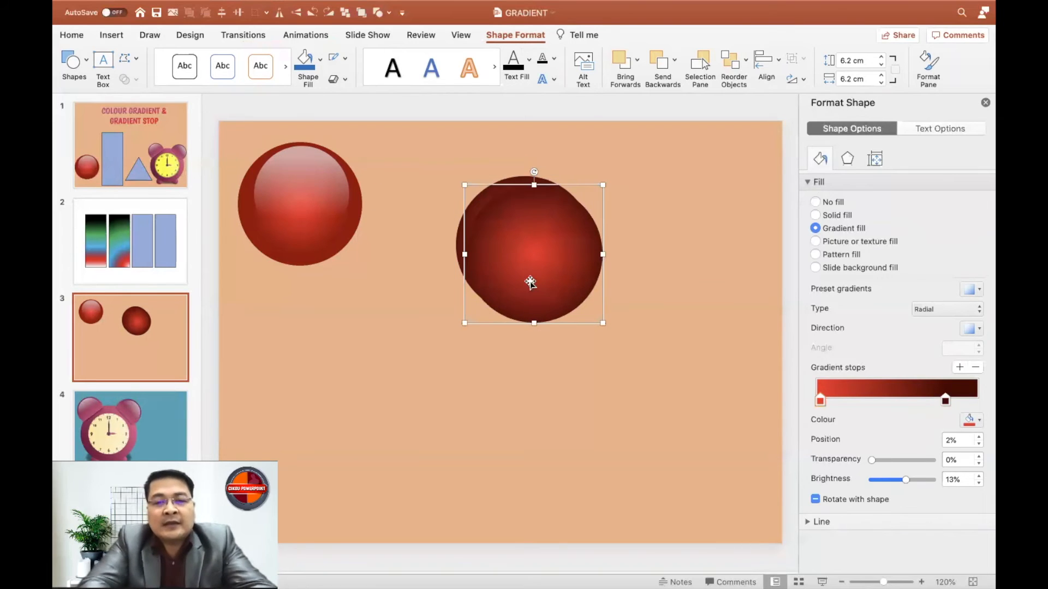
left_click_drag(600, 325, 545, 283)
left_click_drag(513, 251, 526, 247)
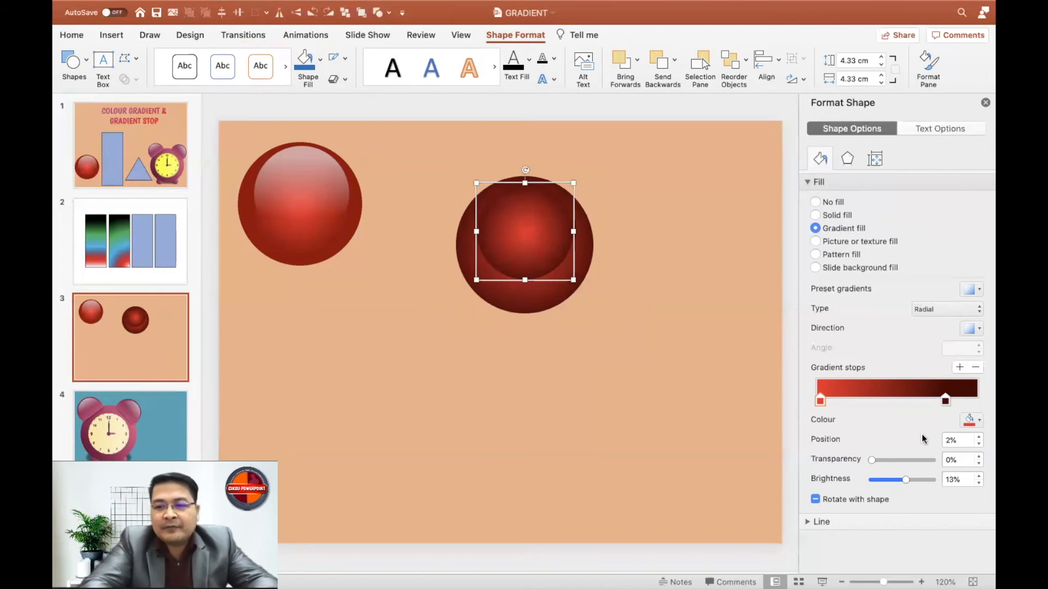
Recolour both gradient stops of the smaller circle to white
left_click(945, 400)
left_click(971, 420)
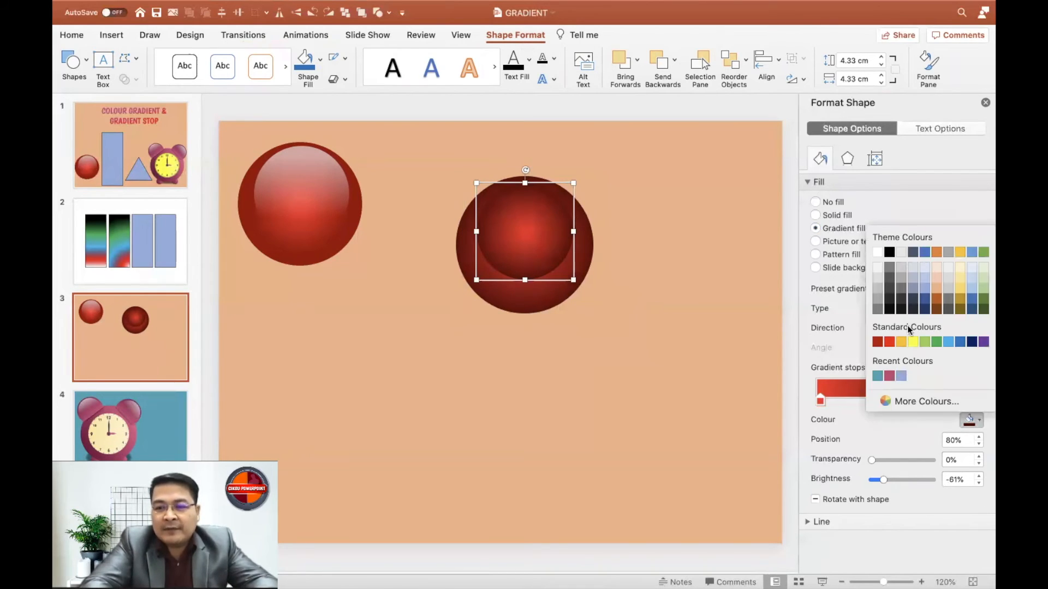
left_click(877, 251)
left_click(821, 401)
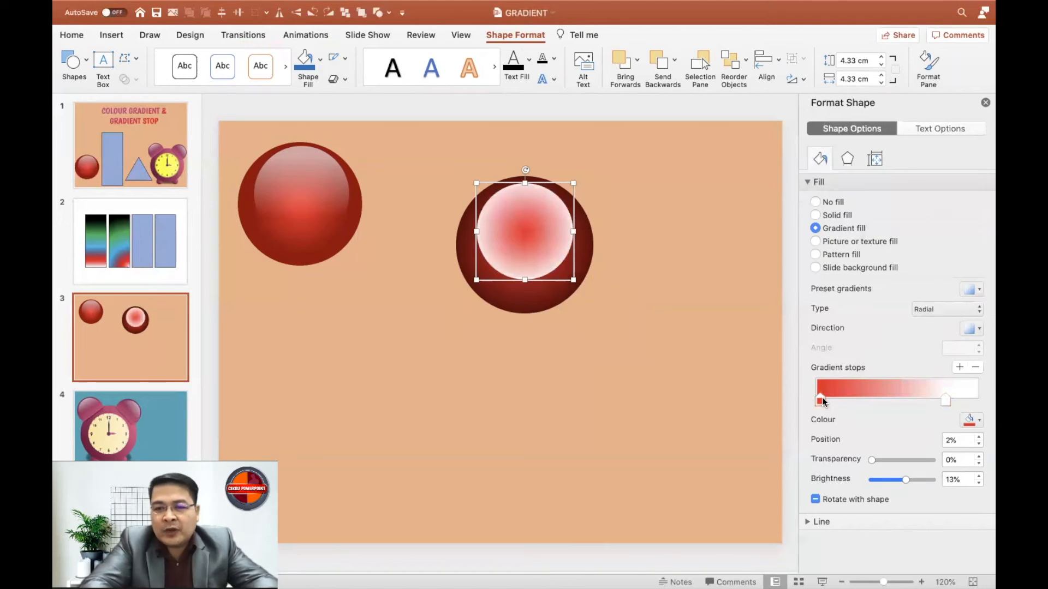
left_click(979, 423)
left_click(878, 252)
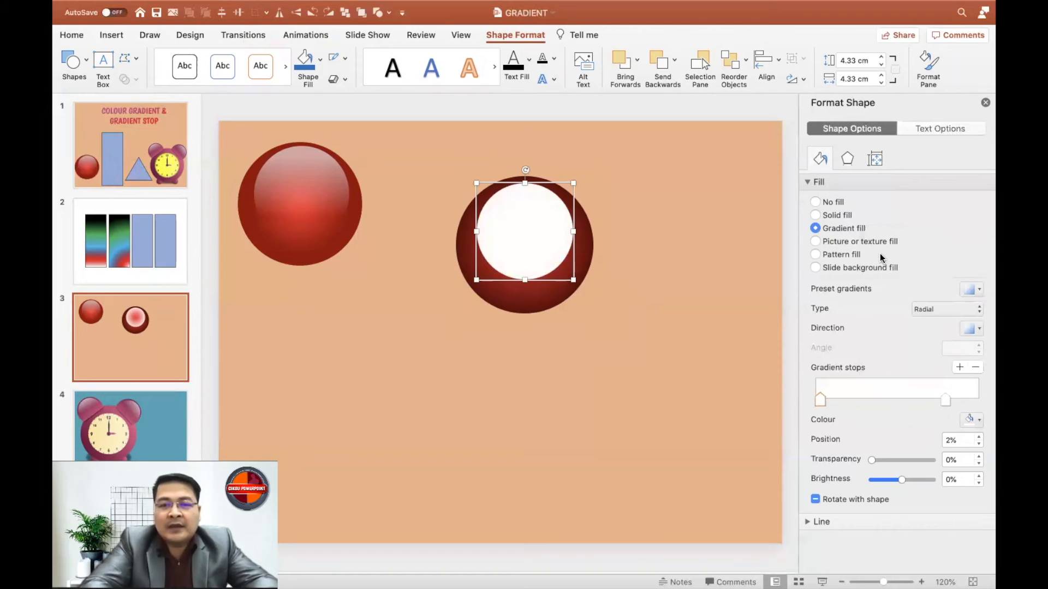
Change the smaller circle's gradient to linear, running downward at a 90° angle
left_click(941, 309)
left_click(946, 297)
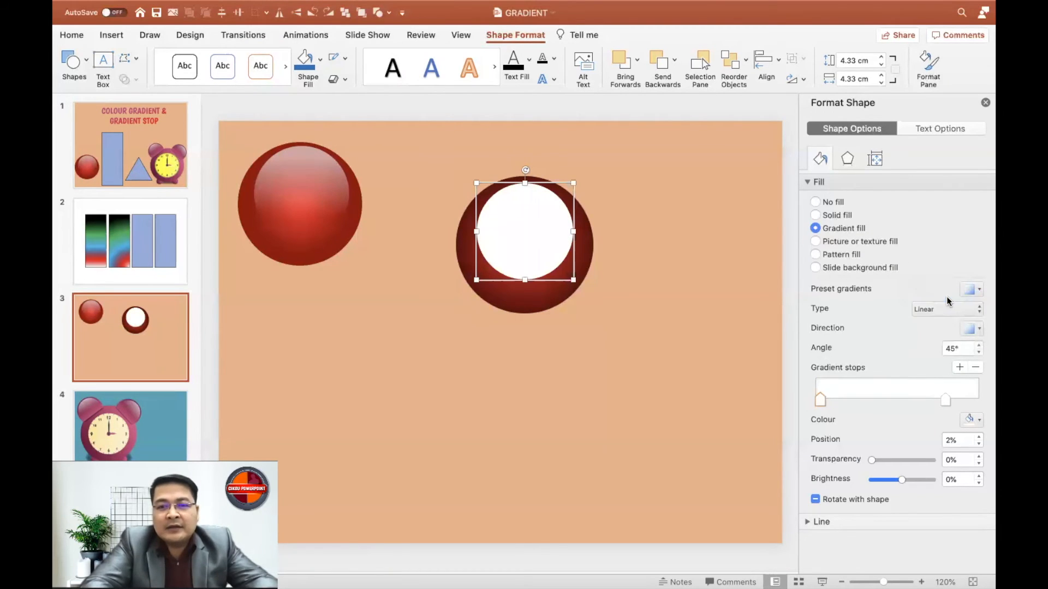
left_click(972, 332)
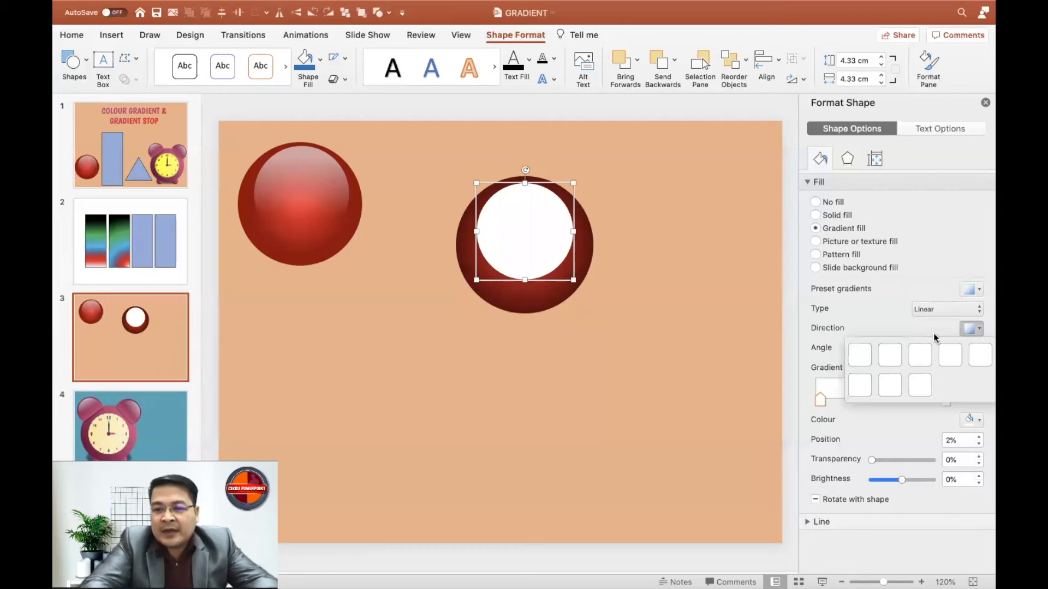
left_click(889, 355)
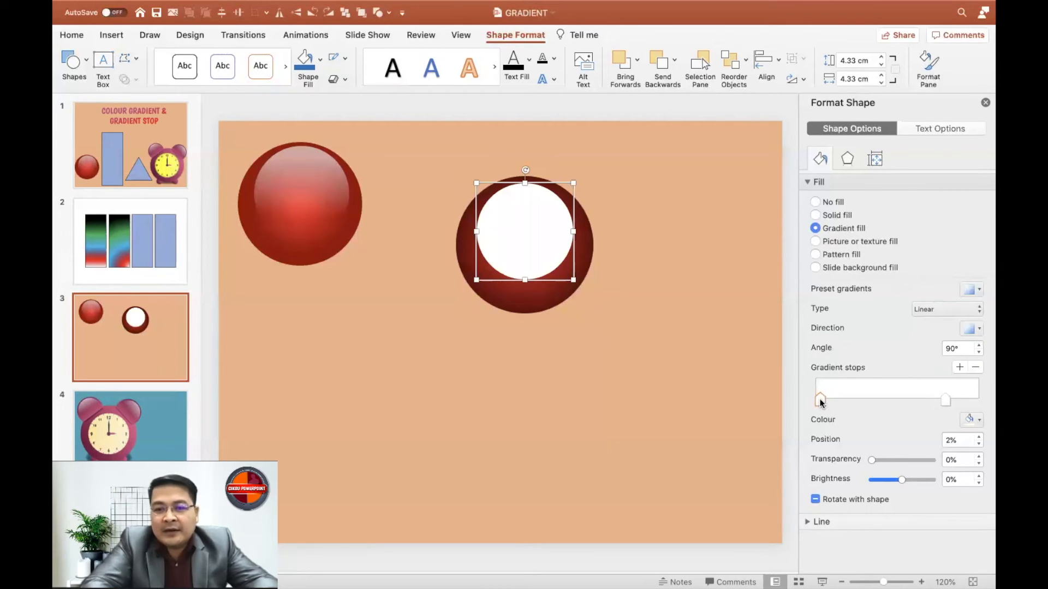
Set the transparency of the smaller white circle's gradient stop at 80% to 100%
mouse_move(871, 460)
left_mouse_down()
mouse_move(905, 460)
mouse_move(870, 459)
left_mouse_up()
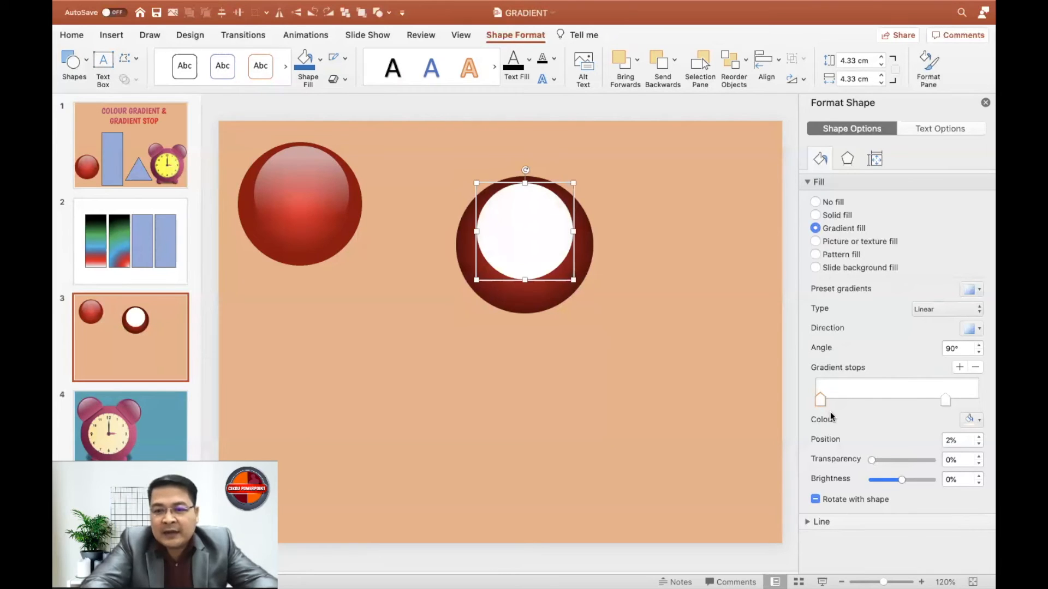
left_click(946, 403)
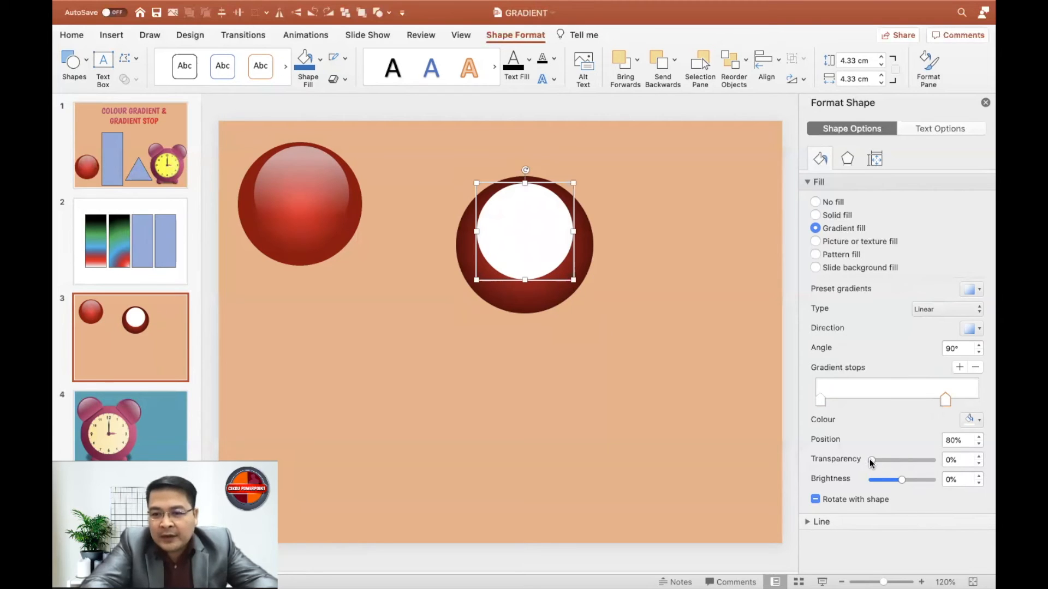
left_click_drag(878, 461, 939, 462)
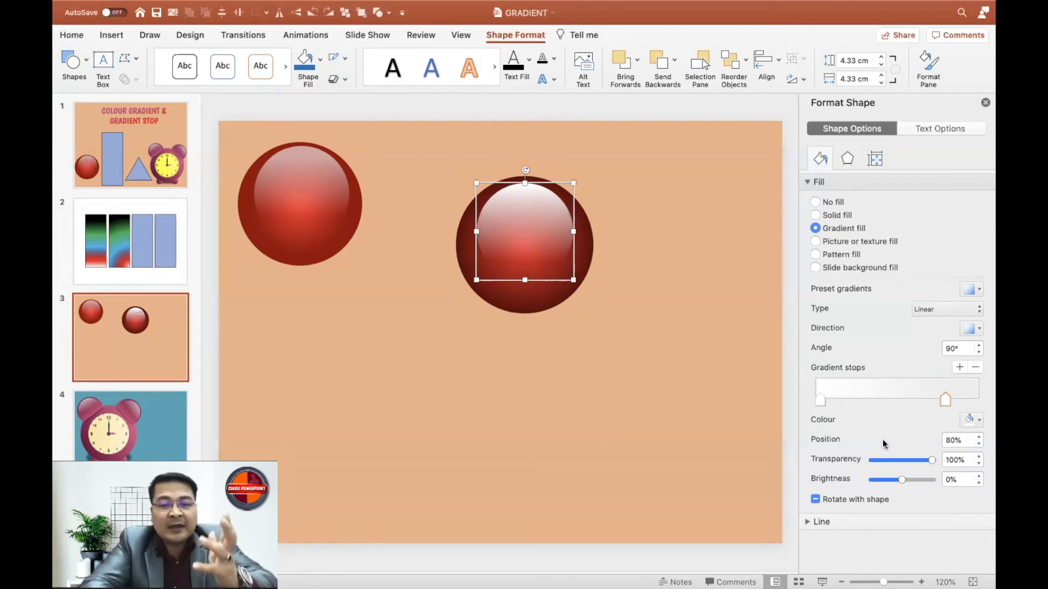
mouse_move(932, 461)
left_mouse_down()
mouse_move(854, 463)
mouse_move(937, 460)
left_mouse_up()
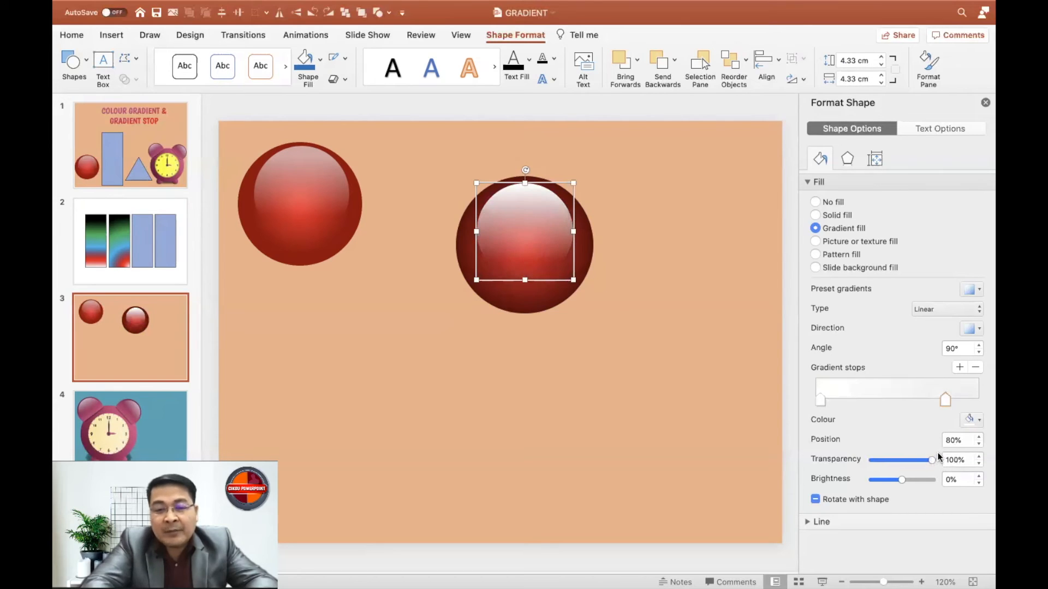
left_click(587, 255)
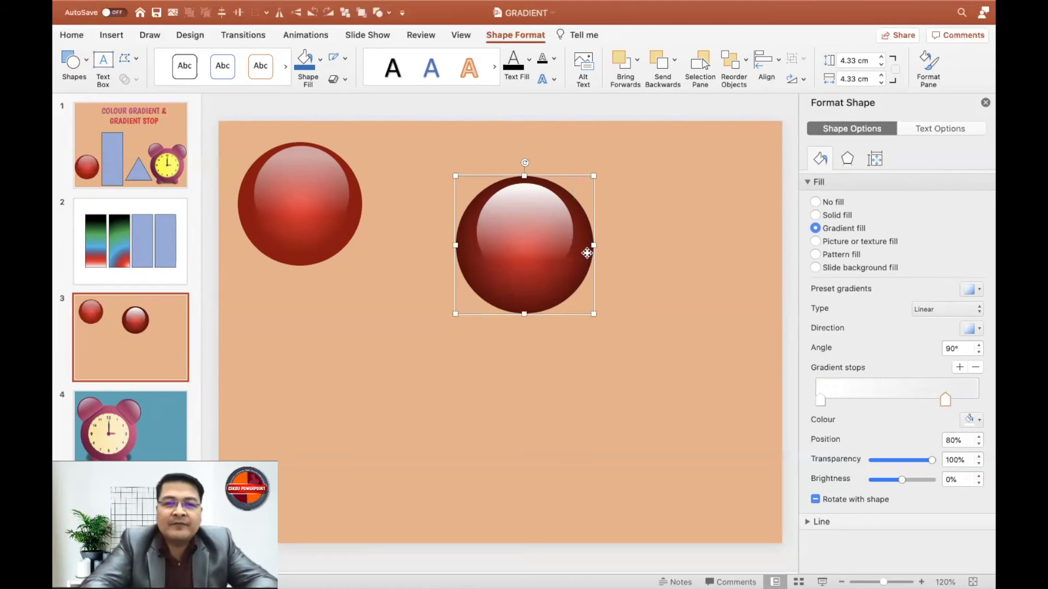
left_click(529, 228)
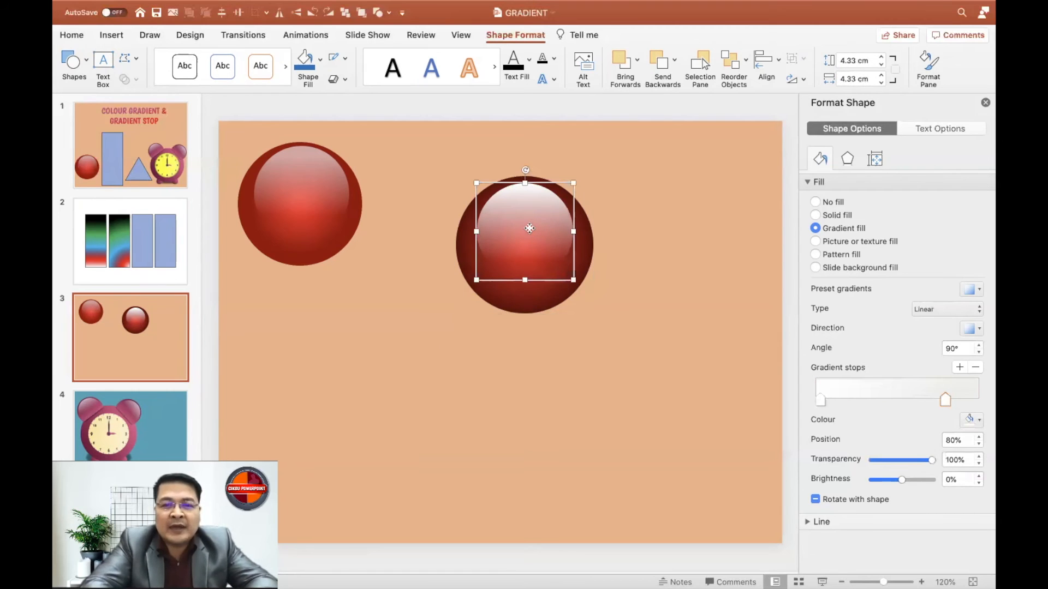
left_click(658, 268)
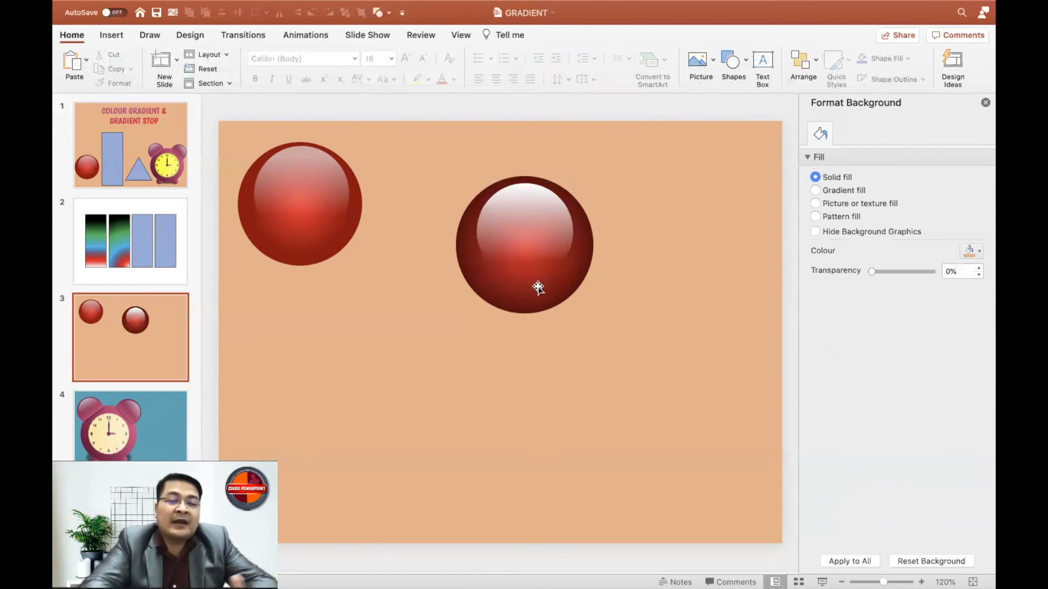
On slide 4, copy the alarm clock's left bell to the empty area beside the clock, ungroup it and move its highlight above the base
scroll(141, 335, "down", 1)
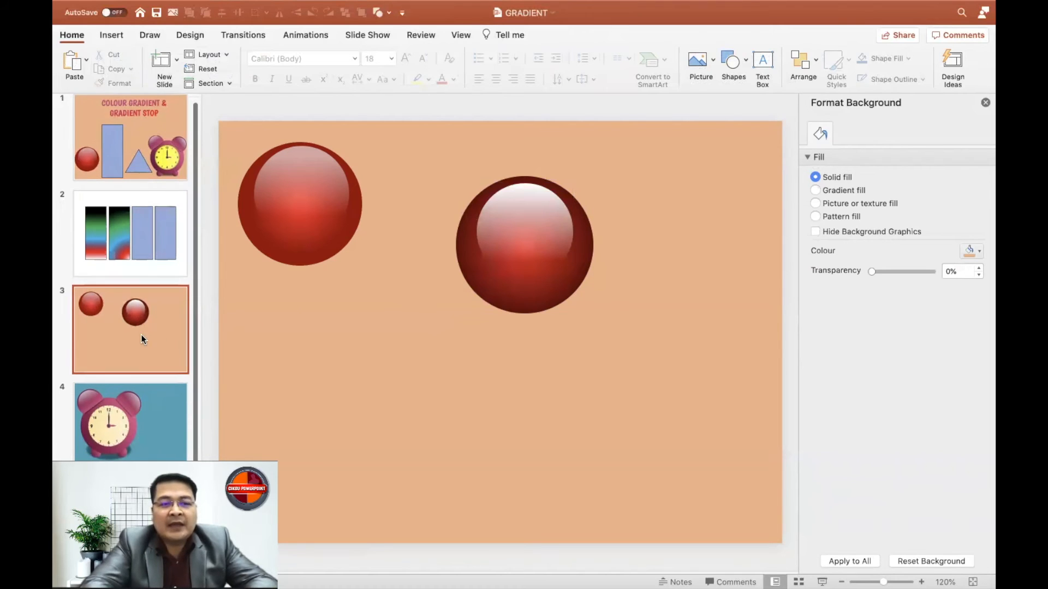
left_click(143, 400)
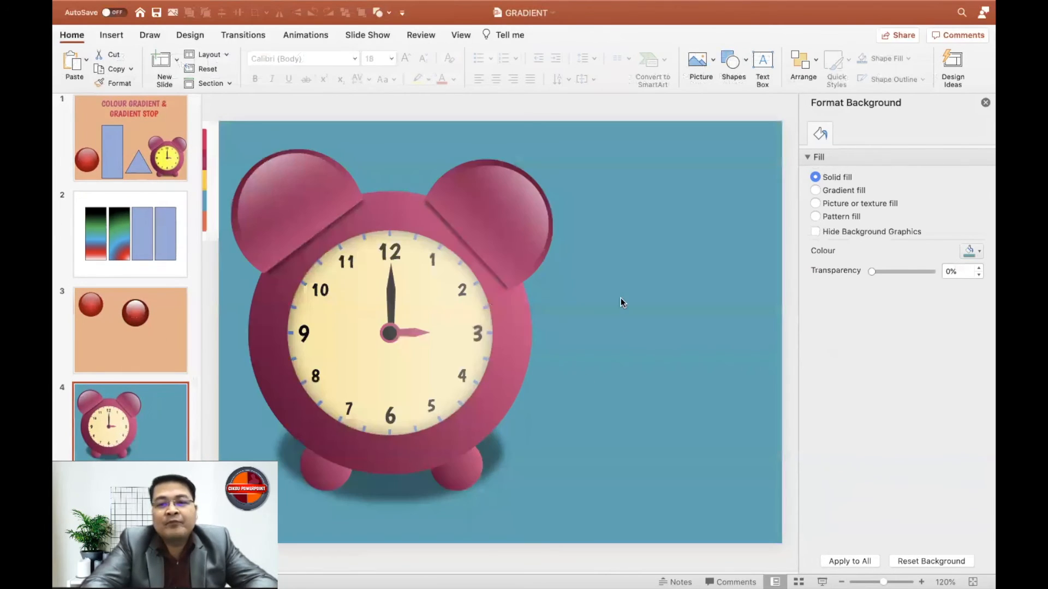
left_click(284, 190)
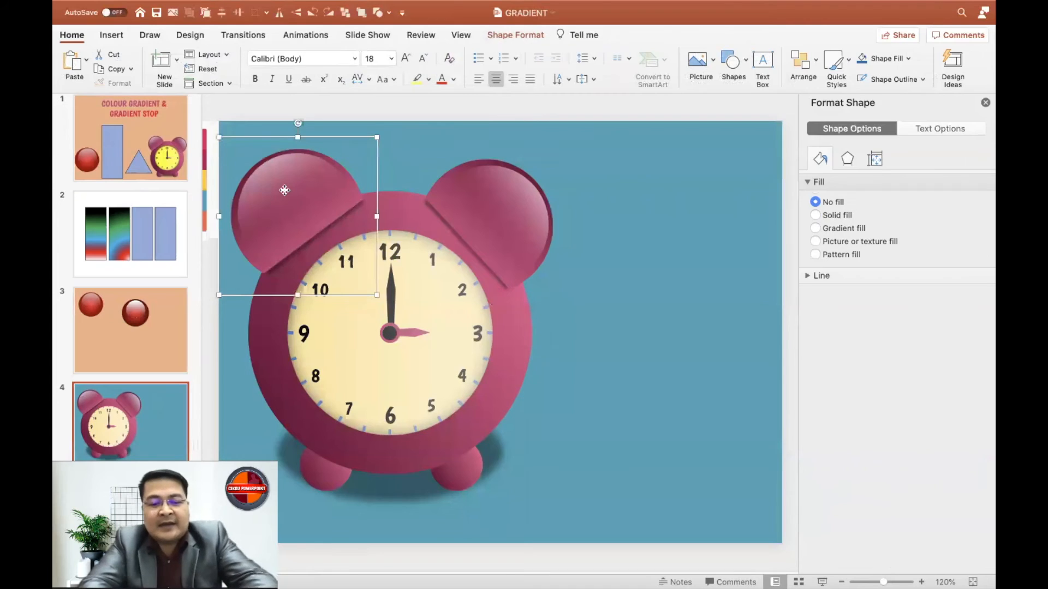
left_click_drag(284, 190, 641, 279)
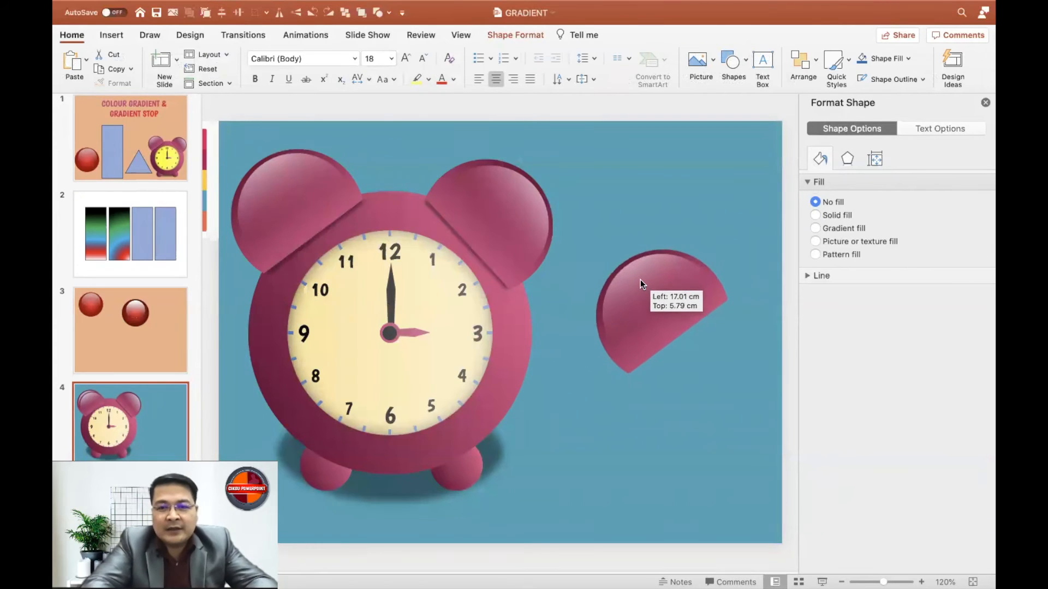
left_click(640, 279)
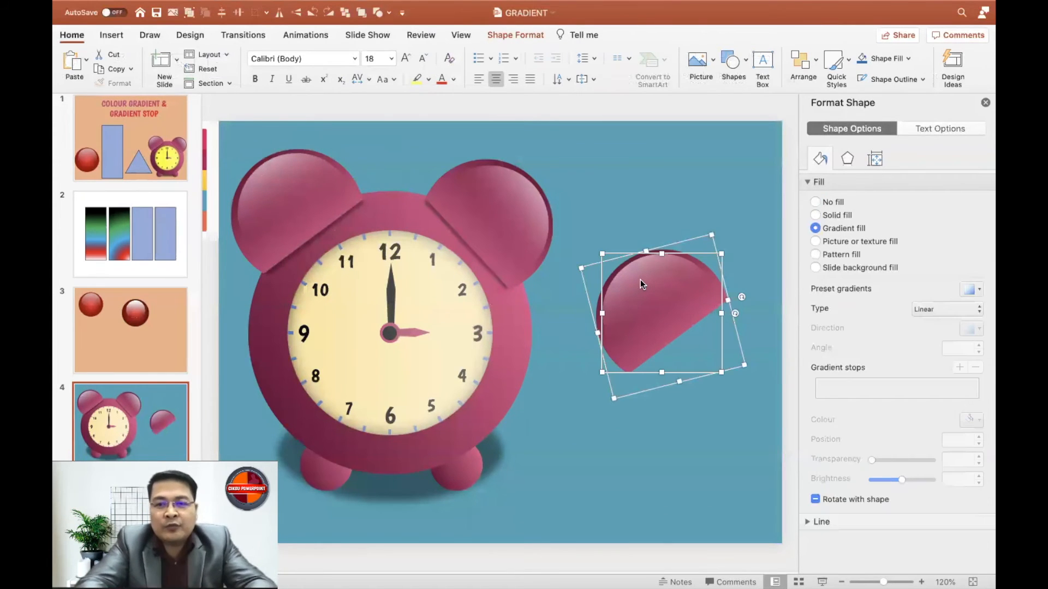
left_click(640, 207)
left_click_drag(652, 281, 643, 170)
Duplicate the copied bell's dark base shape and shrink the duplicate to fit inside the original
left_click(647, 303)
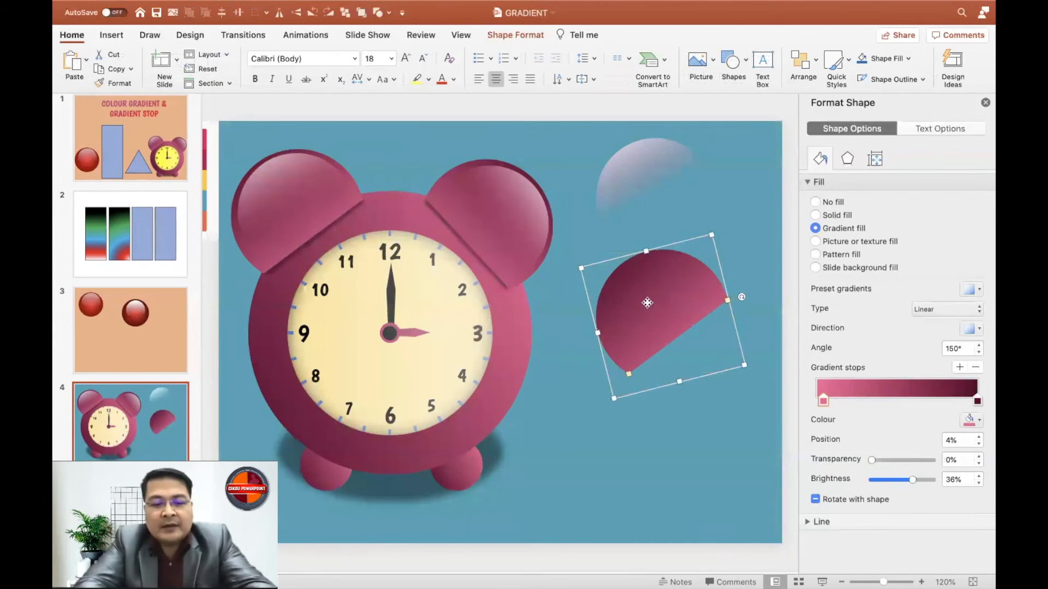
left_click_drag(647, 302, 656, 311)
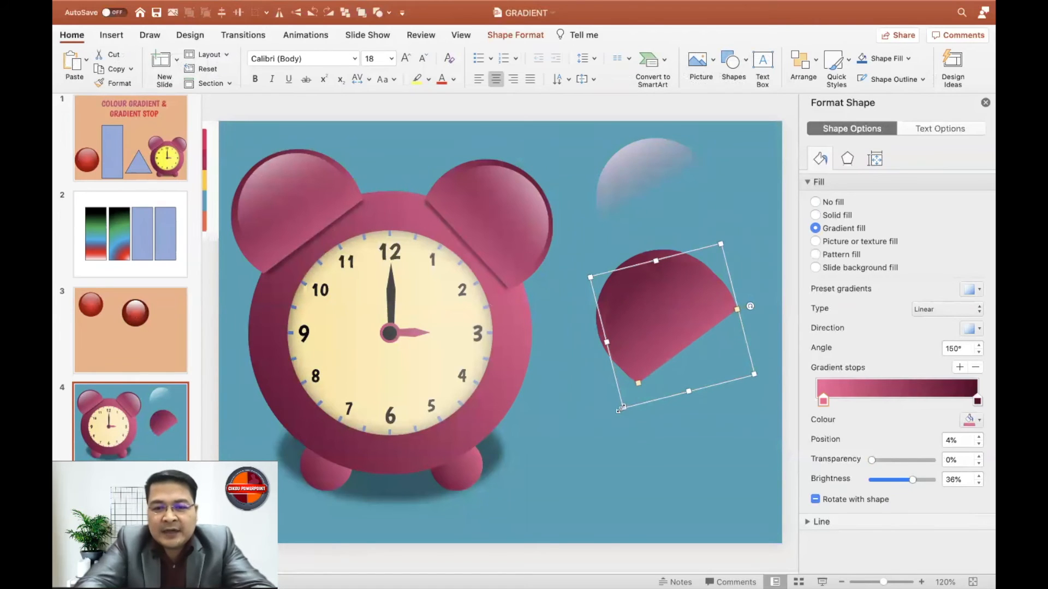
left_click_drag(637, 386, 641, 375)
left_click_drag(666, 321, 646, 321)
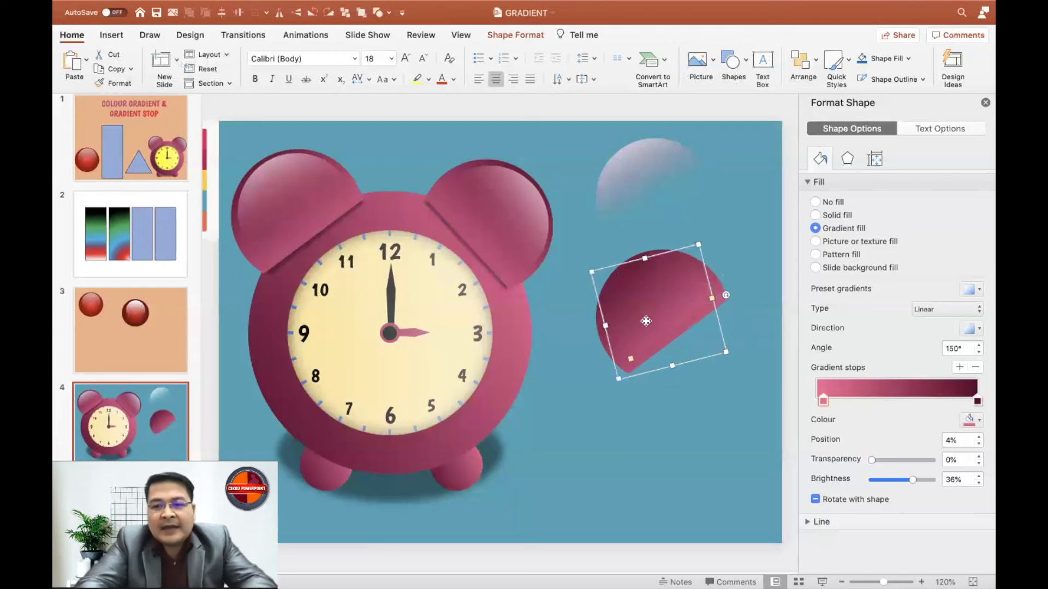
Recolour the smaller bell shape's dark gradient stop at 100% to white
left_click(977, 400)
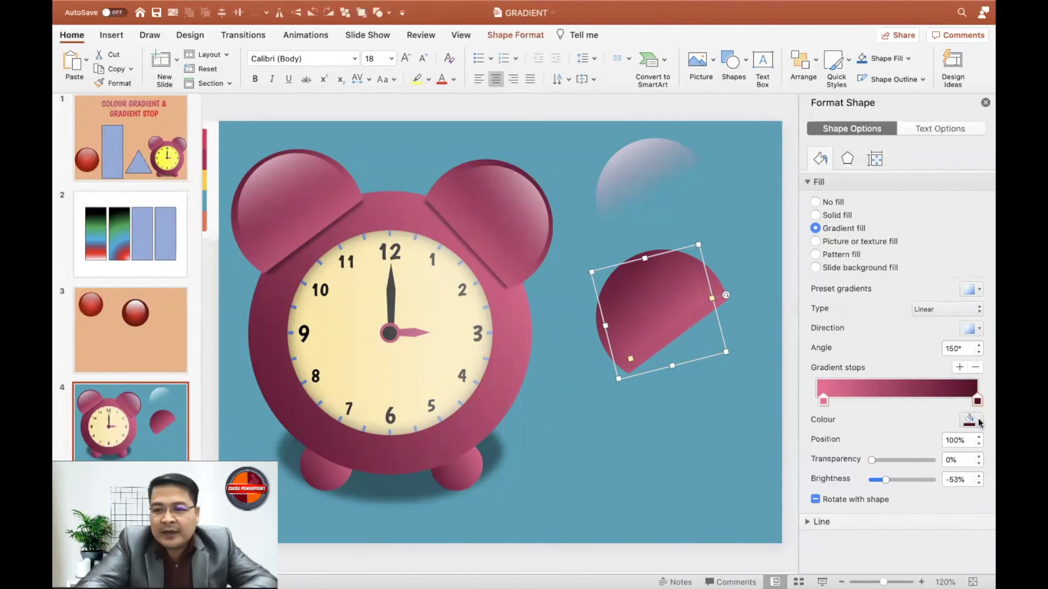
left_click(980, 420)
left_click(881, 254)
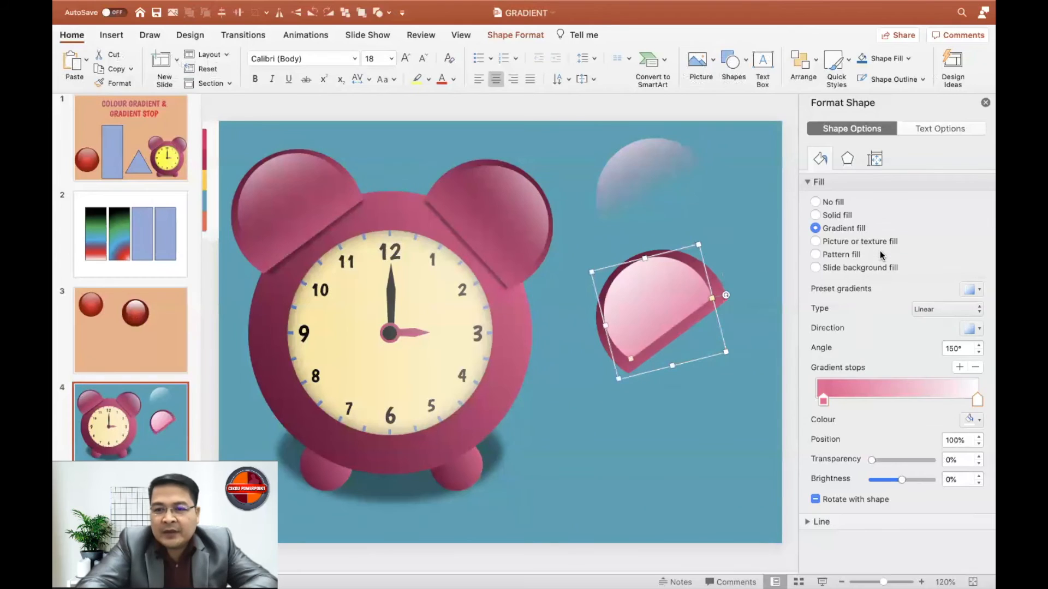
Make the smaller bell shape's pink gradient stop 100% transparent and move it to the 41% position
left_click(824, 401)
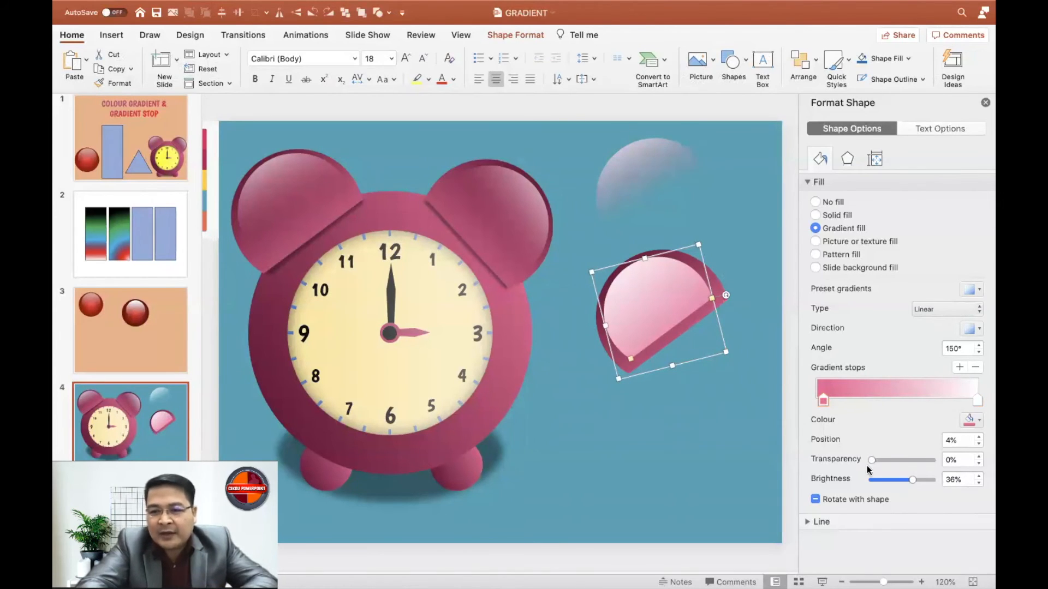
left_click_drag(872, 460, 939, 458)
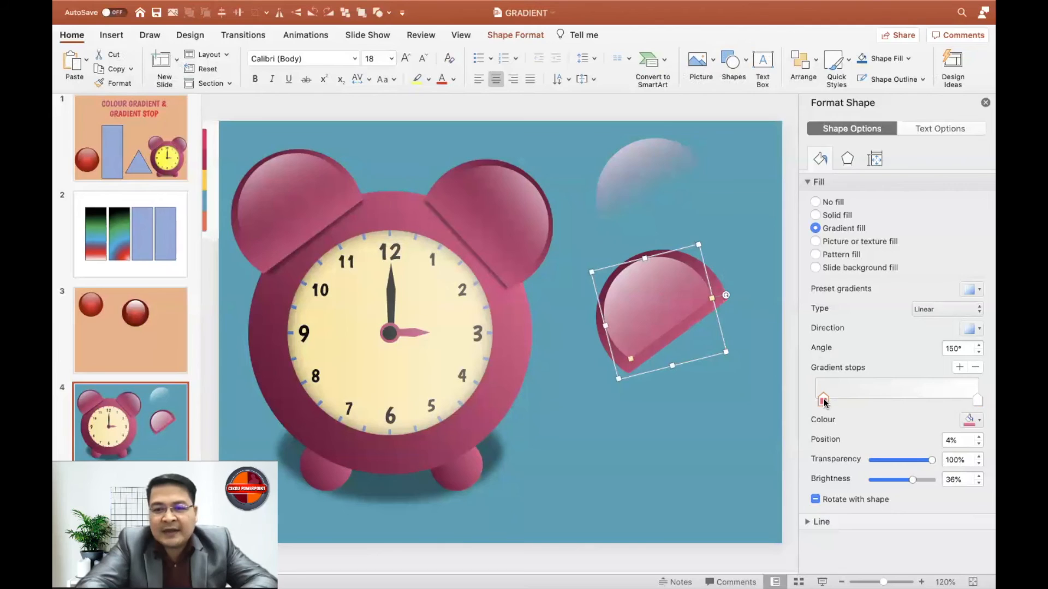
left_click_drag(836, 400, 877, 400)
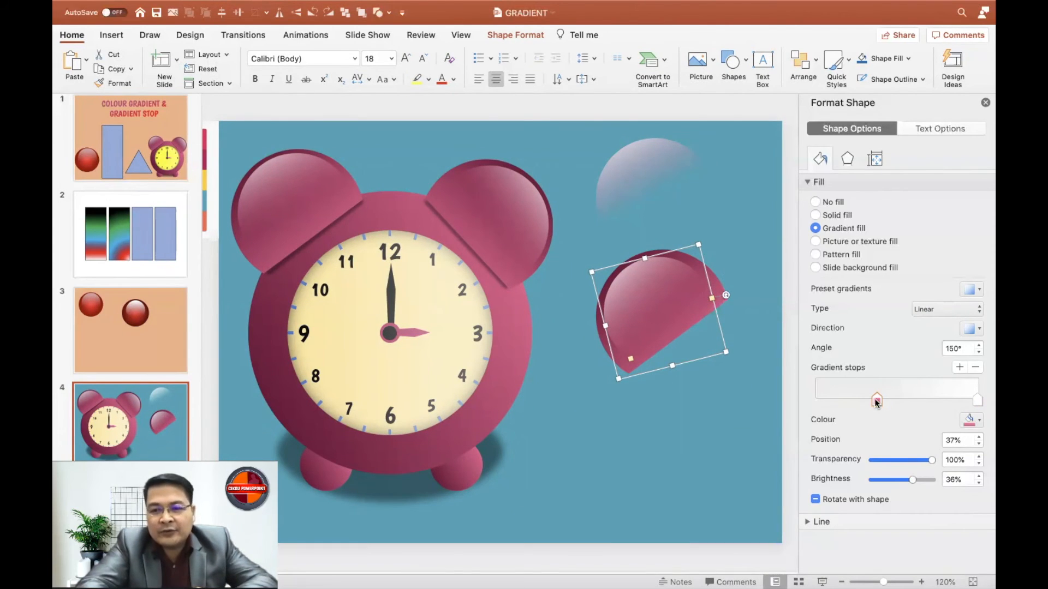
left_click_drag(876, 401, 883, 401)
left_click(735, 249)
left_click(648, 282)
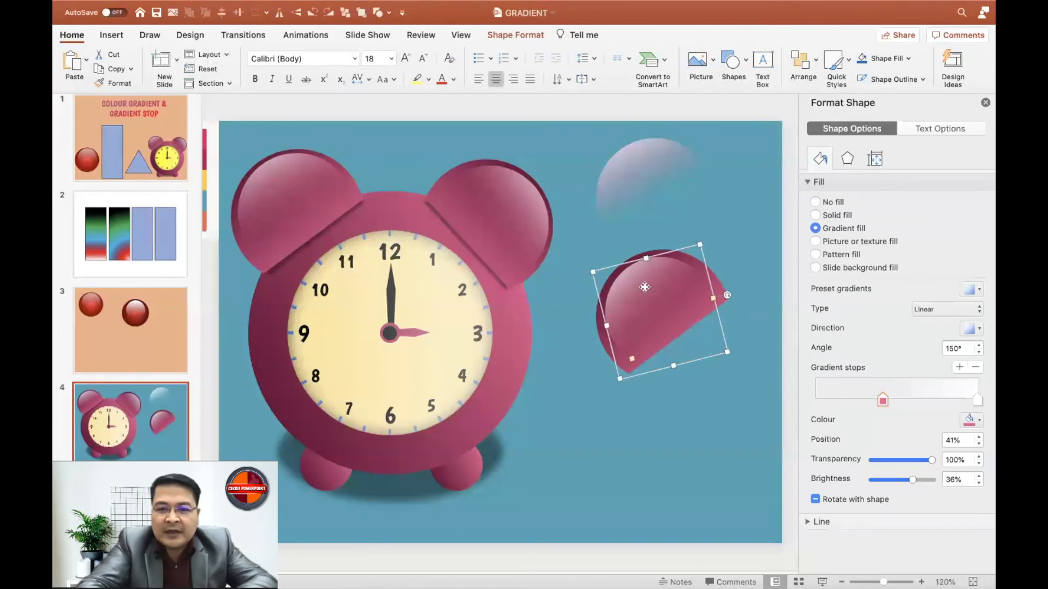
left_click(700, 198)
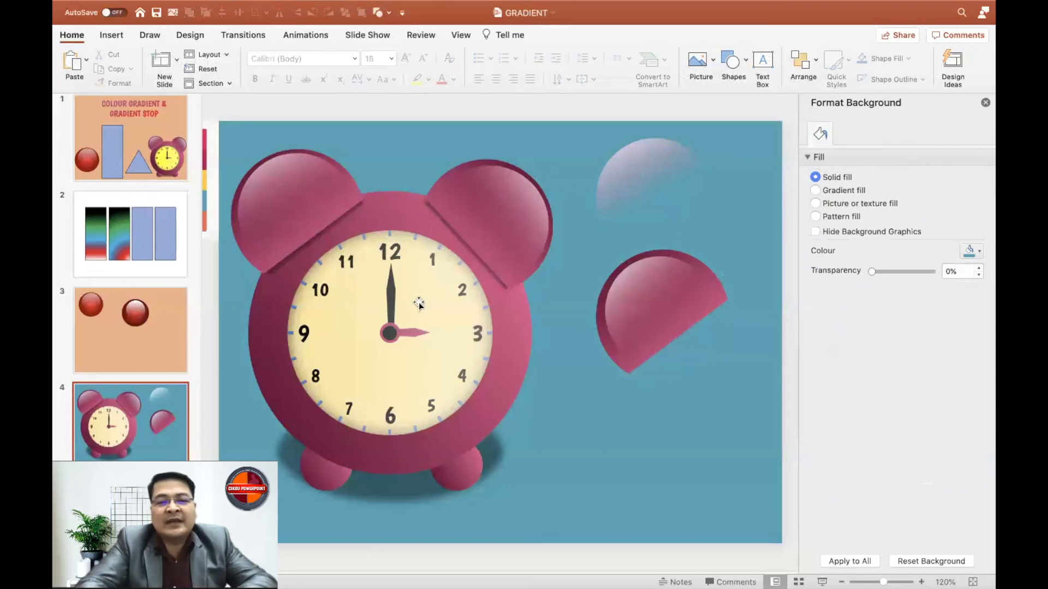
Open the slide with three triangles and select the red-to-blue triangle to examine its gradient settings
left_click(155, 402)
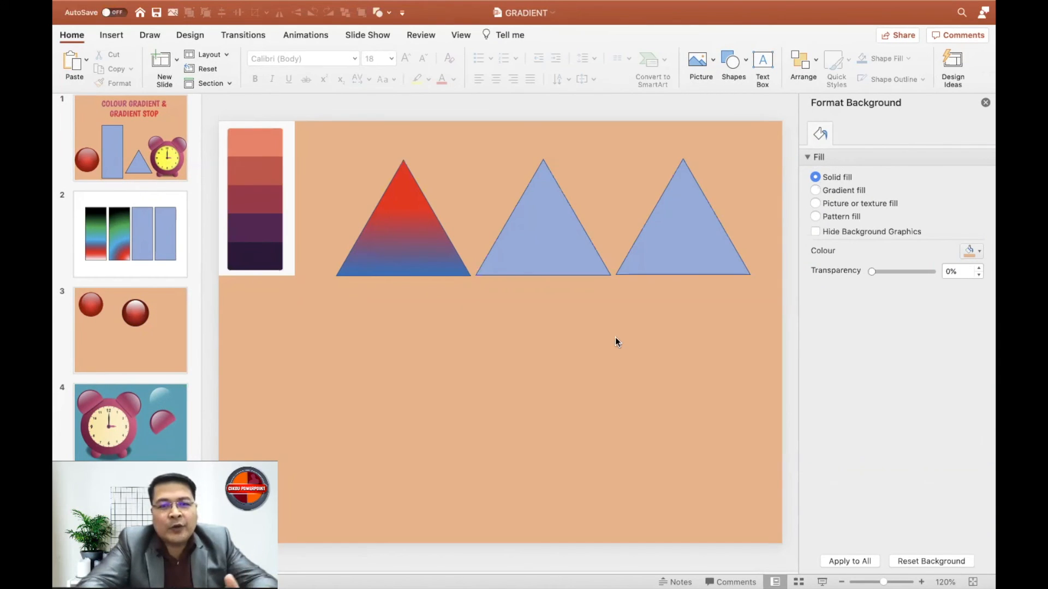
left_click(375, 224)
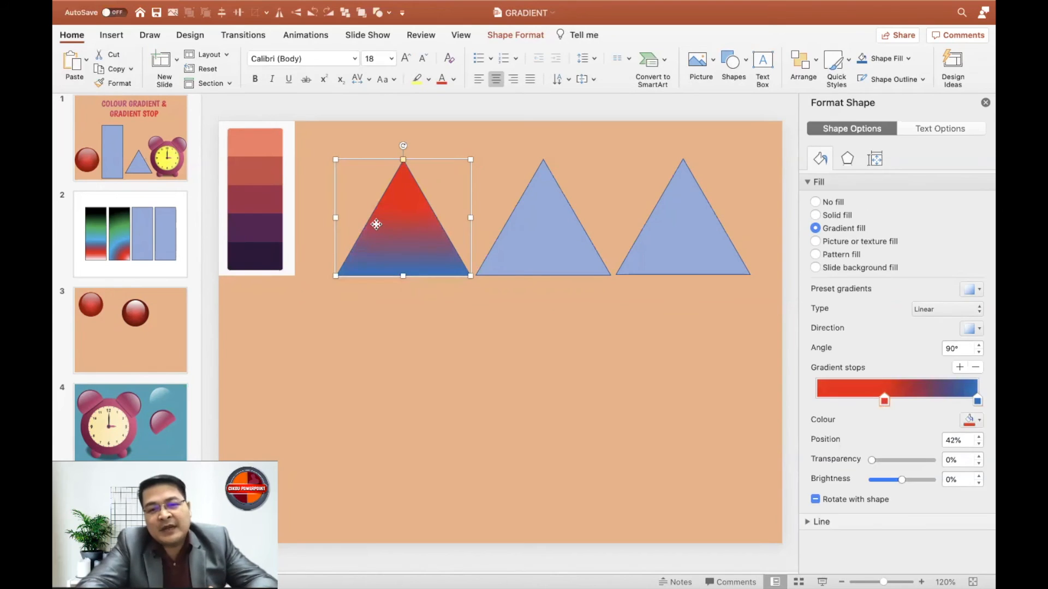